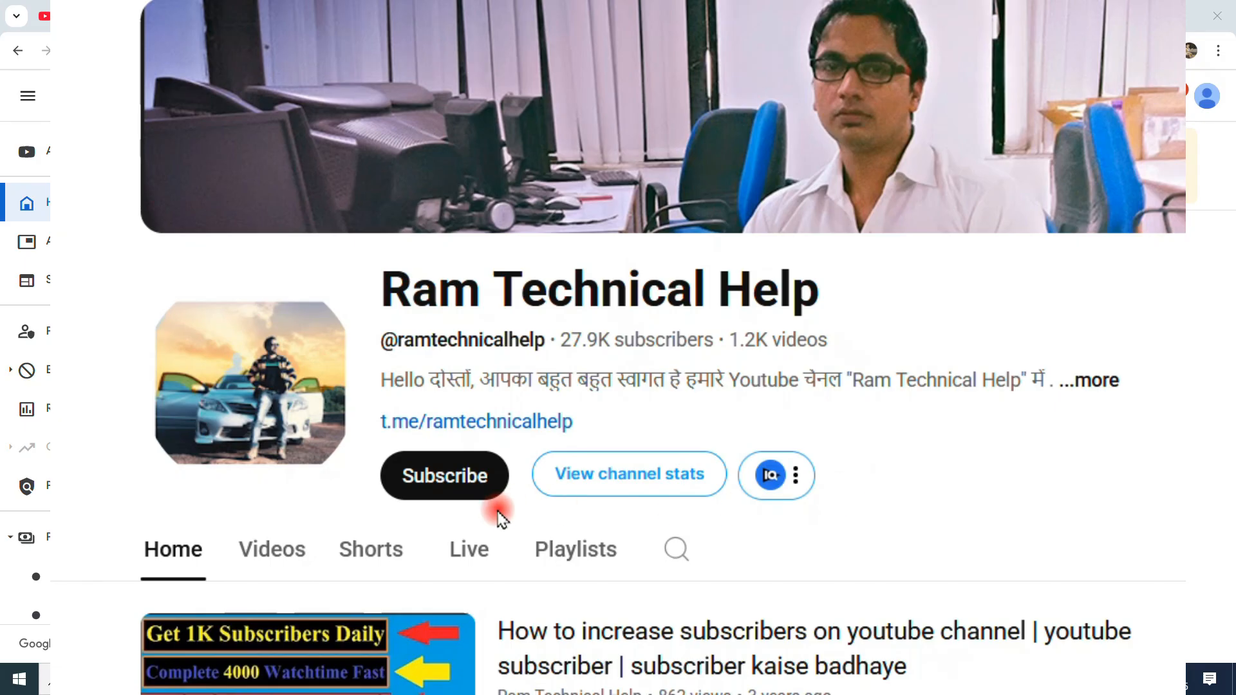
pyautogui.click(422, 466)
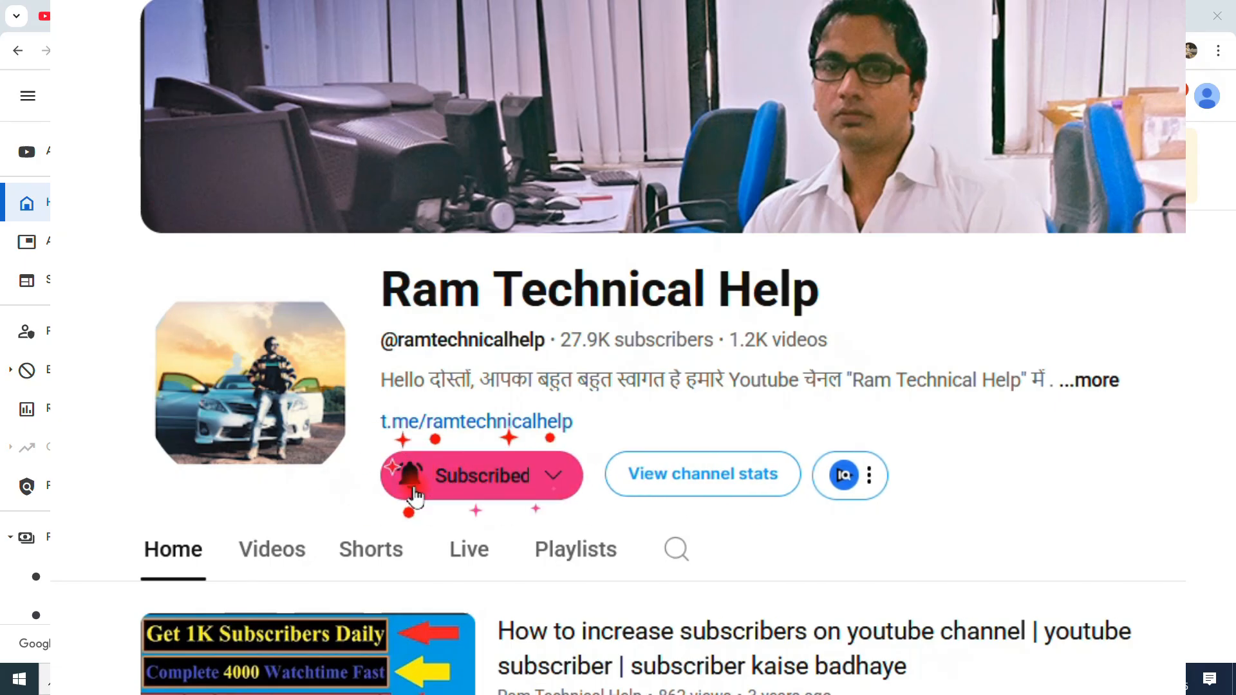
pyautogui.click(554, 484)
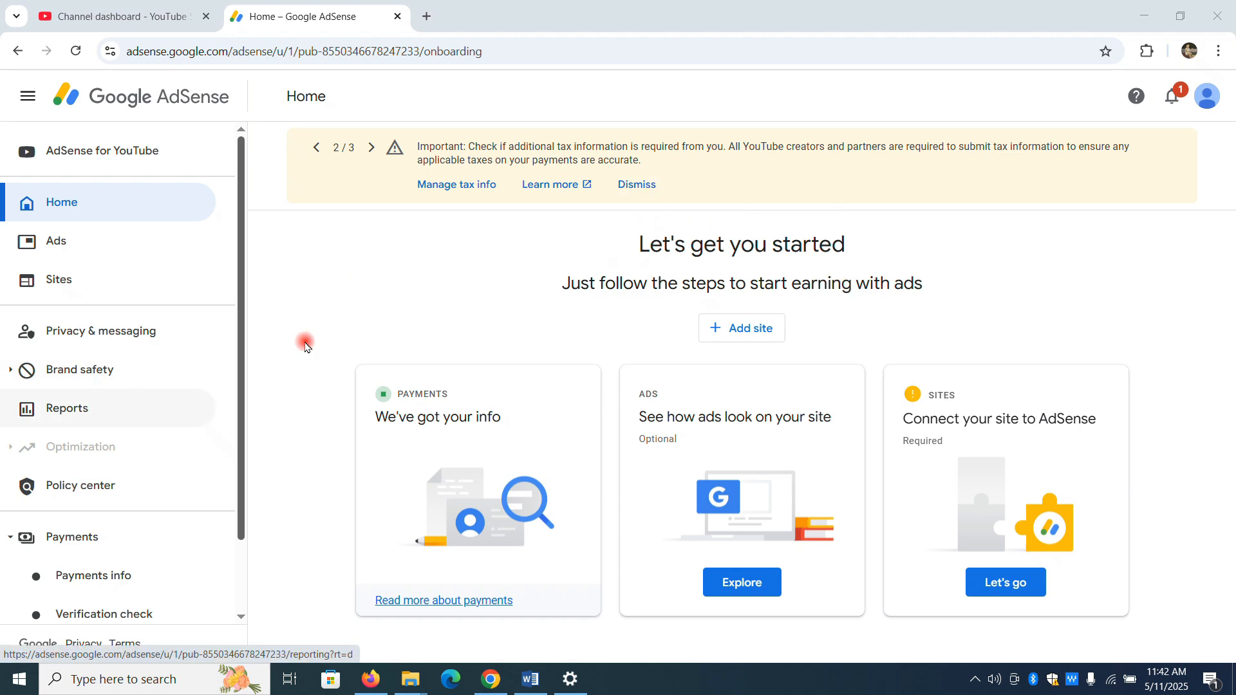
# Open the Payments info page of the AdSense account.
pyautogui.scroll(-2, 218, 400)
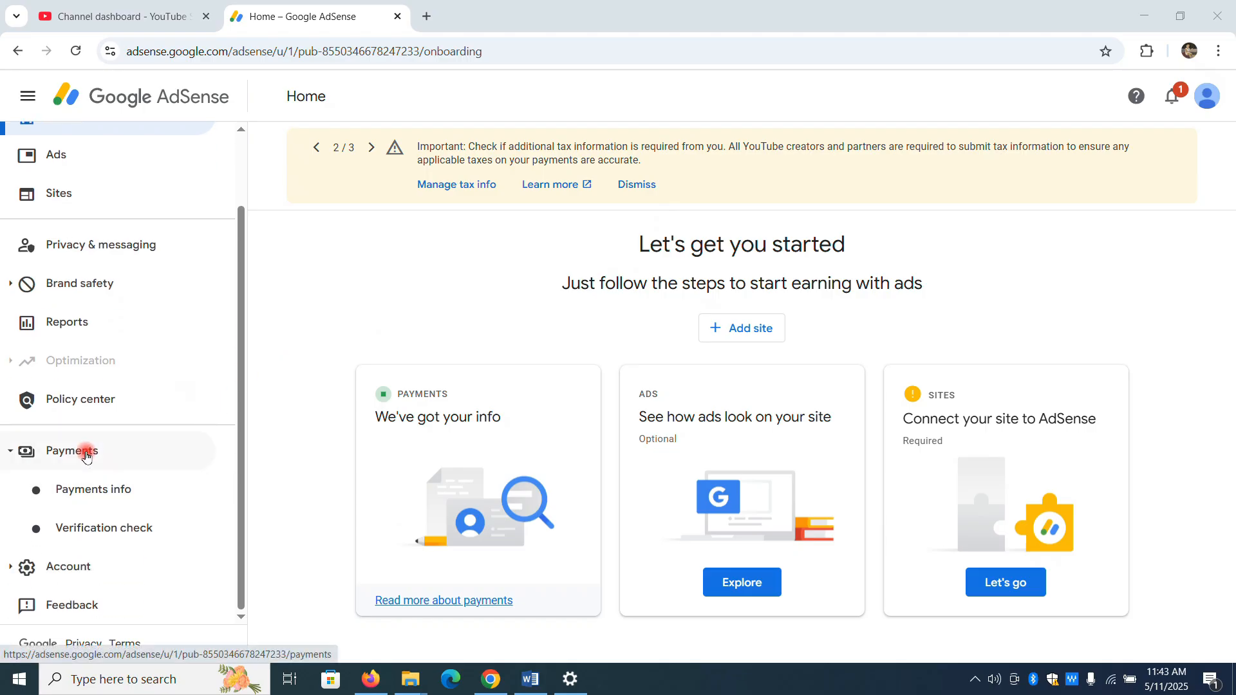
pyautogui.click(86, 450)
pyautogui.click(82, 529)
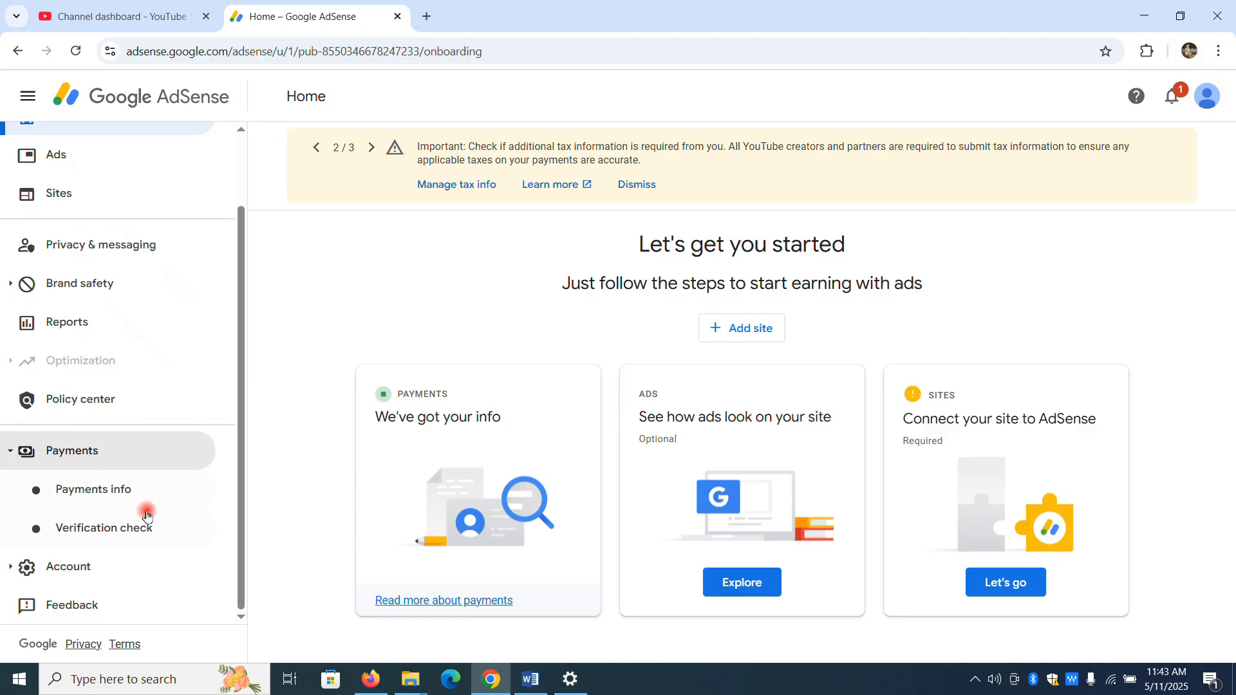
pyautogui.click(103, 492)
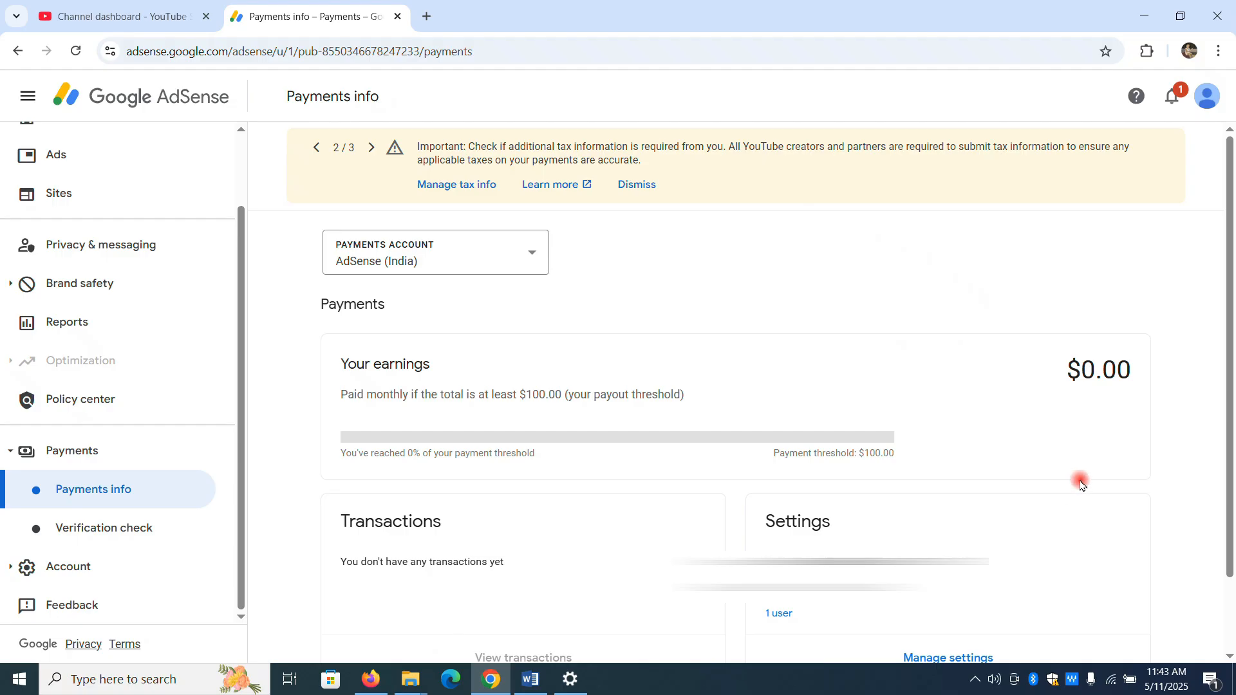
# Go to the payments settings and open the management page for the United States tax info.
pyautogui.scroll(-2, 1229, 425)
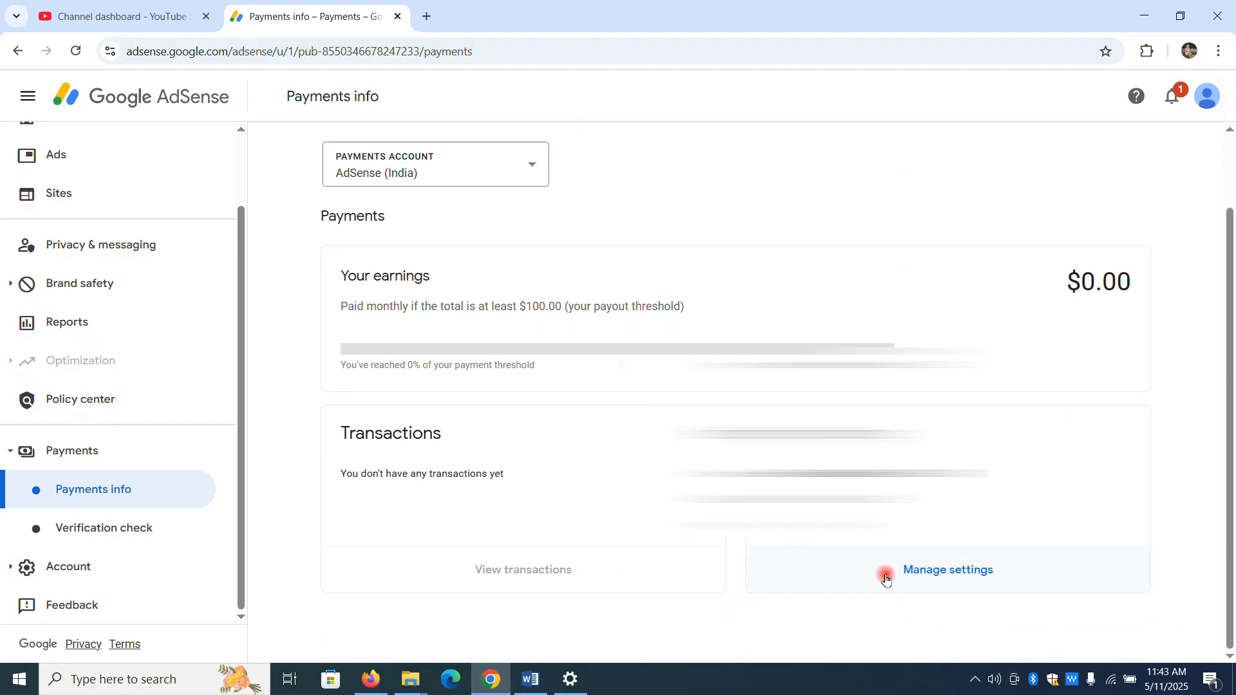
pyautogui.click(958, 577)
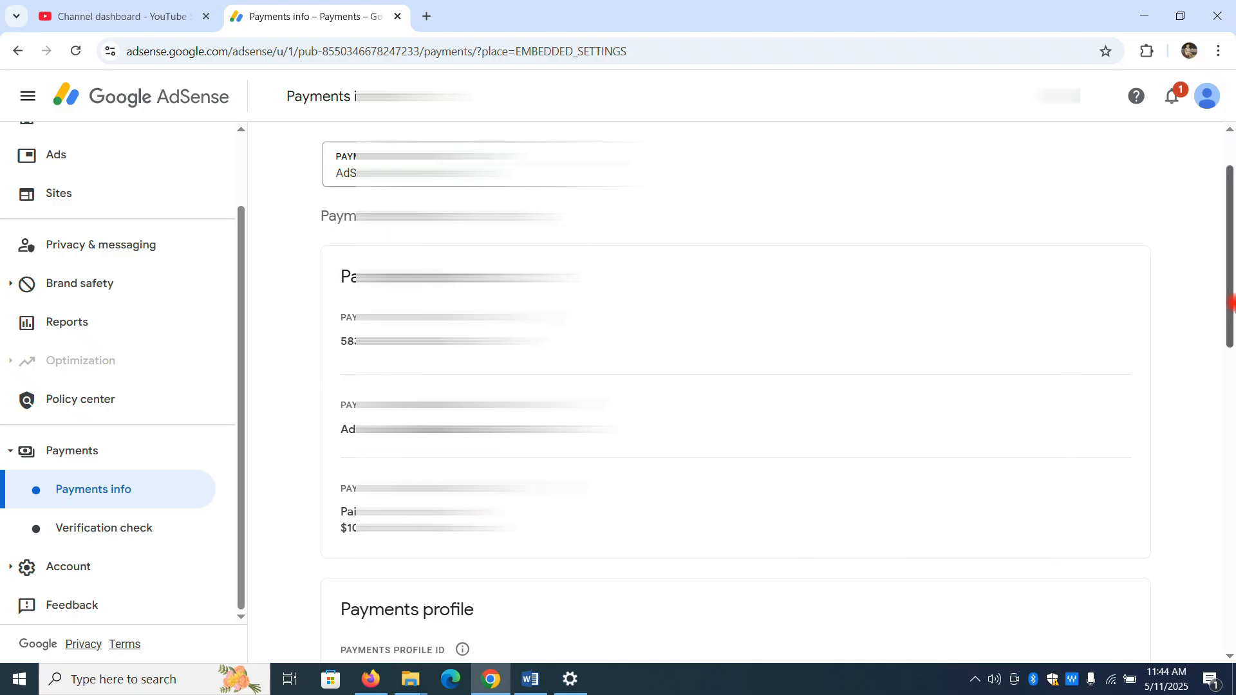
pyautogui.moveTo(1231, 264); pyautogui.dragTo(1231, 567)
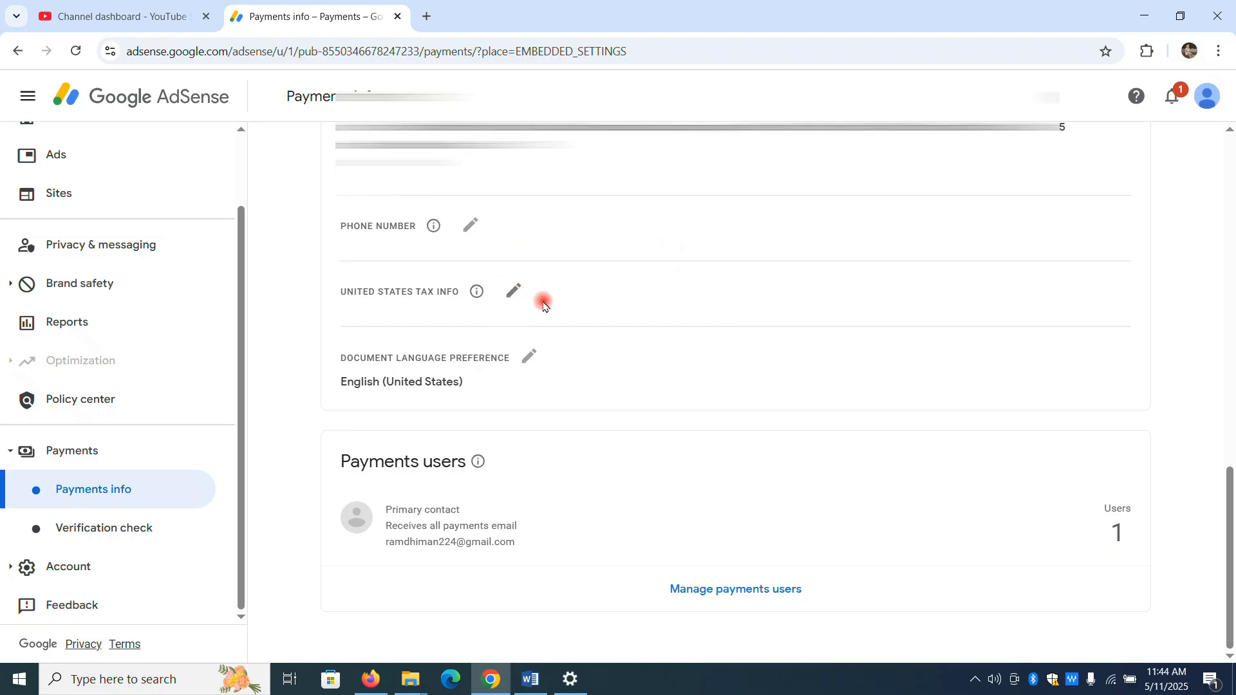
pyautogui.click(516, 290)
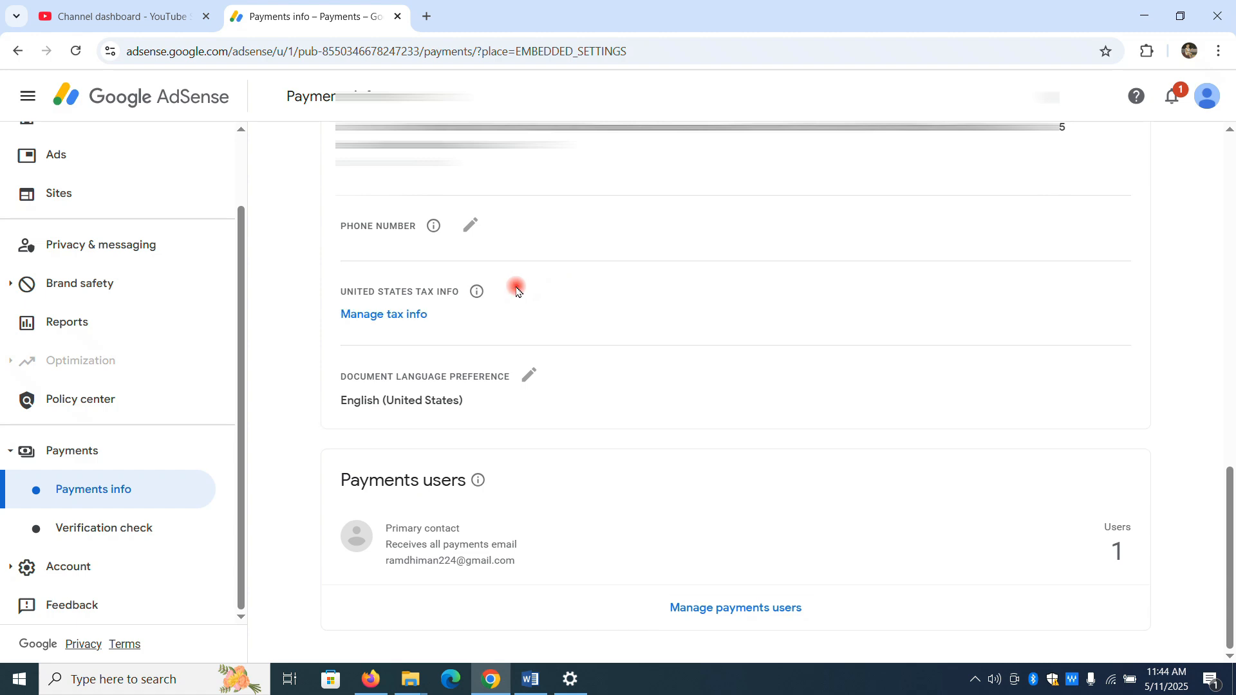
pyautogui.click(381, 313)
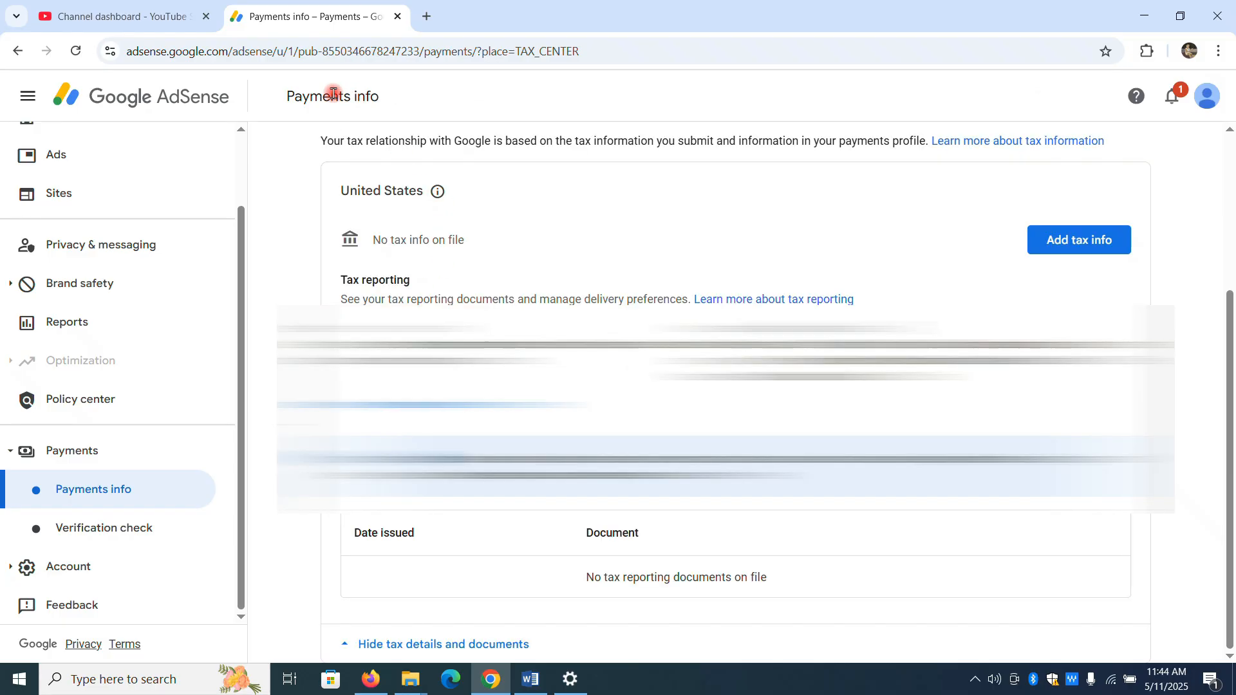
# Start adding United States tax info and verify the identity with the Google account password.
pyautogui.moveTo(283, 96); pyautogui.dragTo(385, 96)
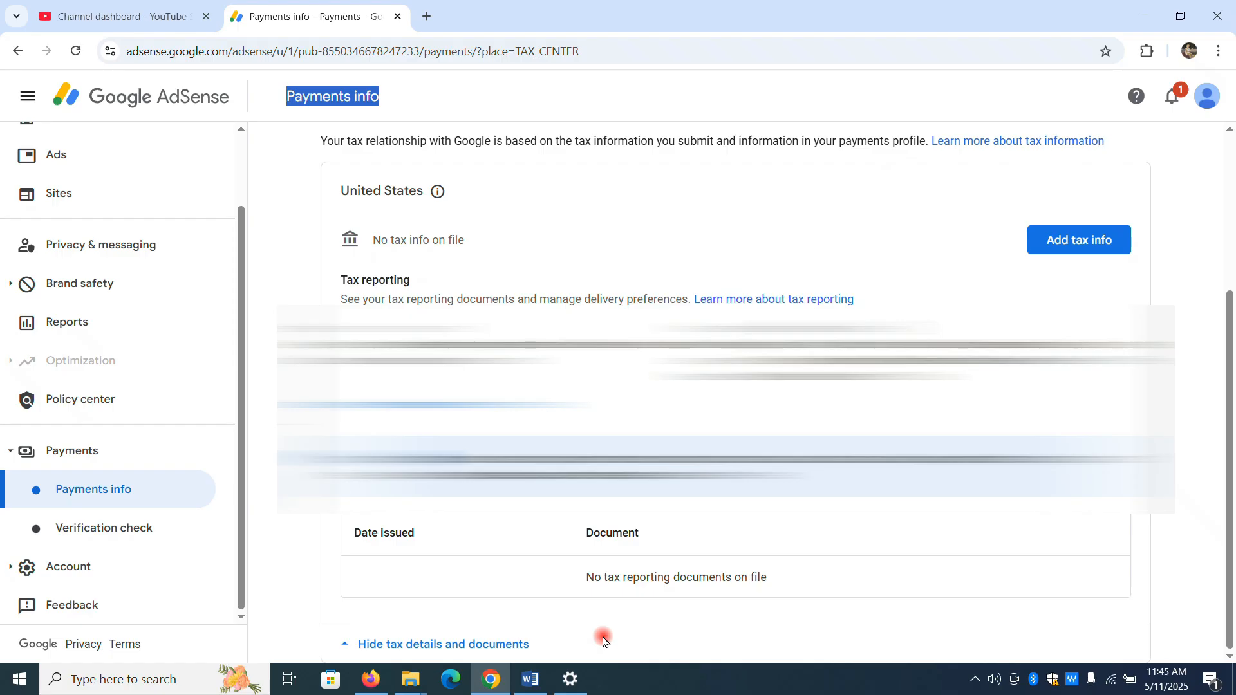
pyautogui.click(1049, 240)
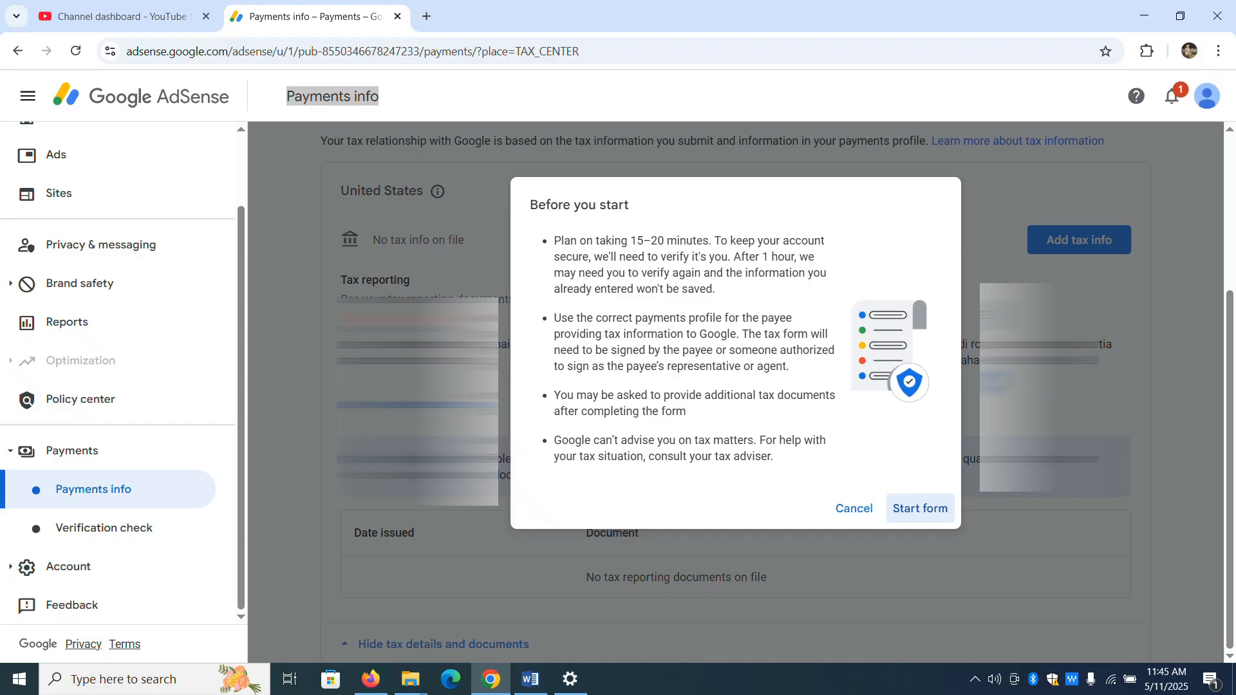
pyautogui.click(921, 509)
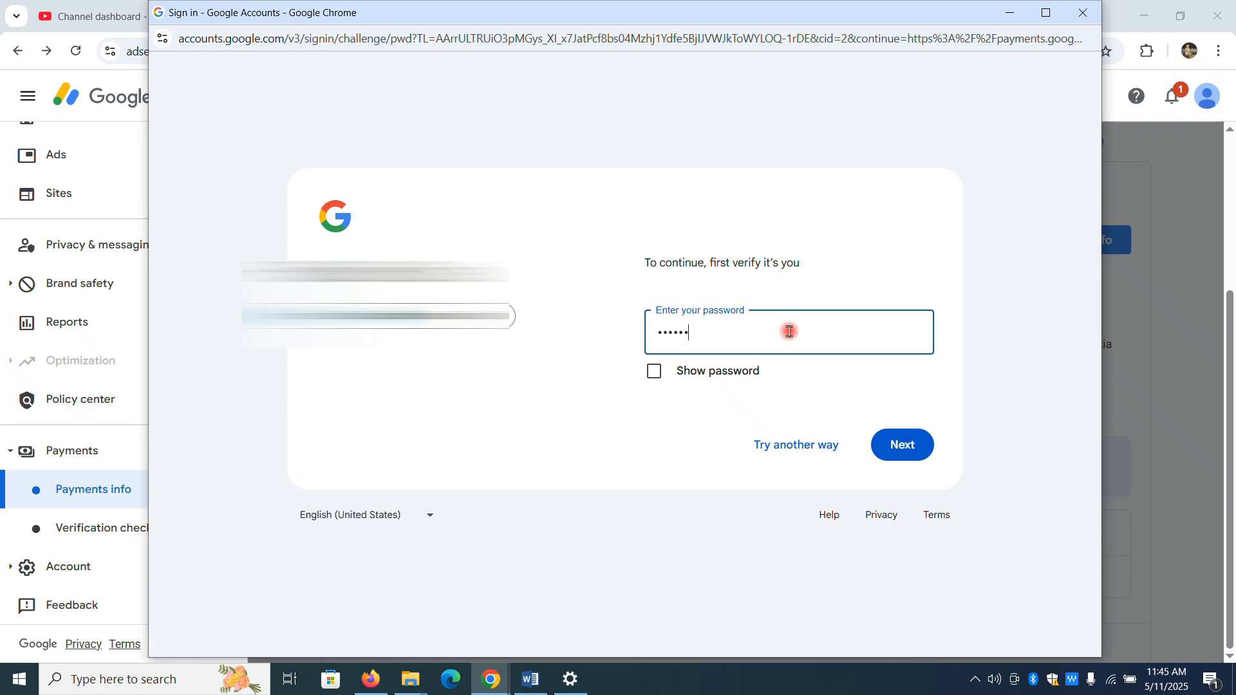
pyautogui.write('•')
pyautogui.click(904, 459)
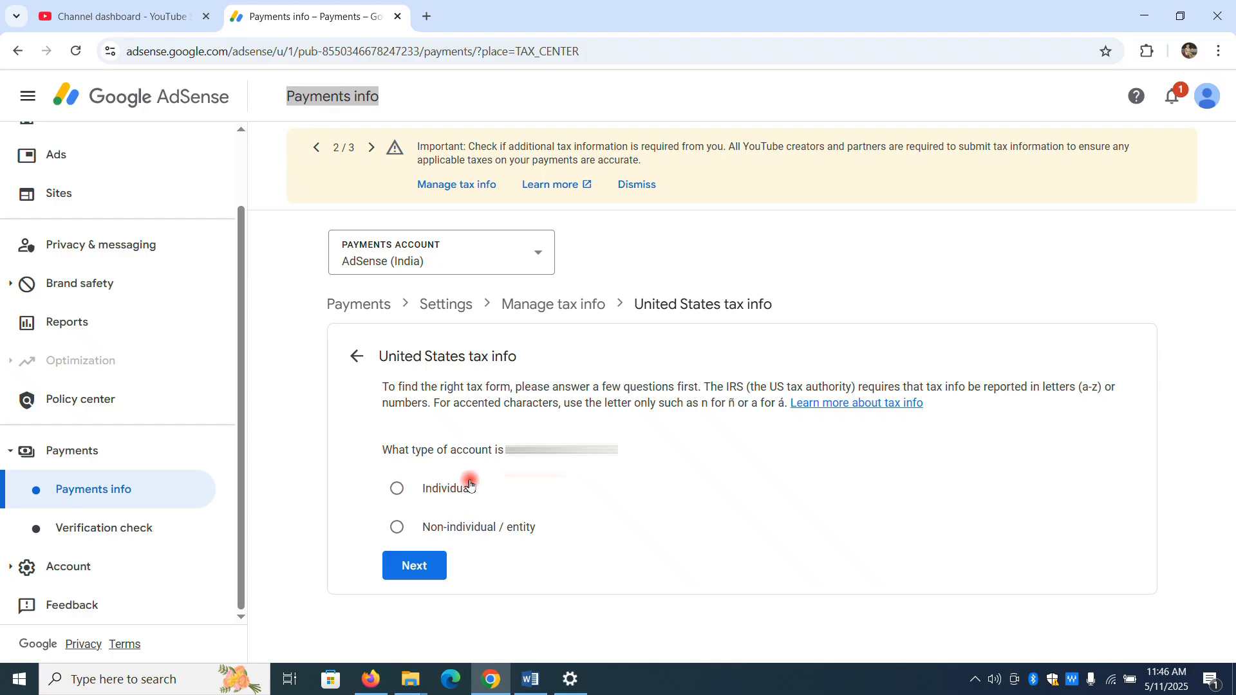
# Declare the account type as Individual and answer No to being a citizen or resident of the United States.
pyautogui.click(397, 489)
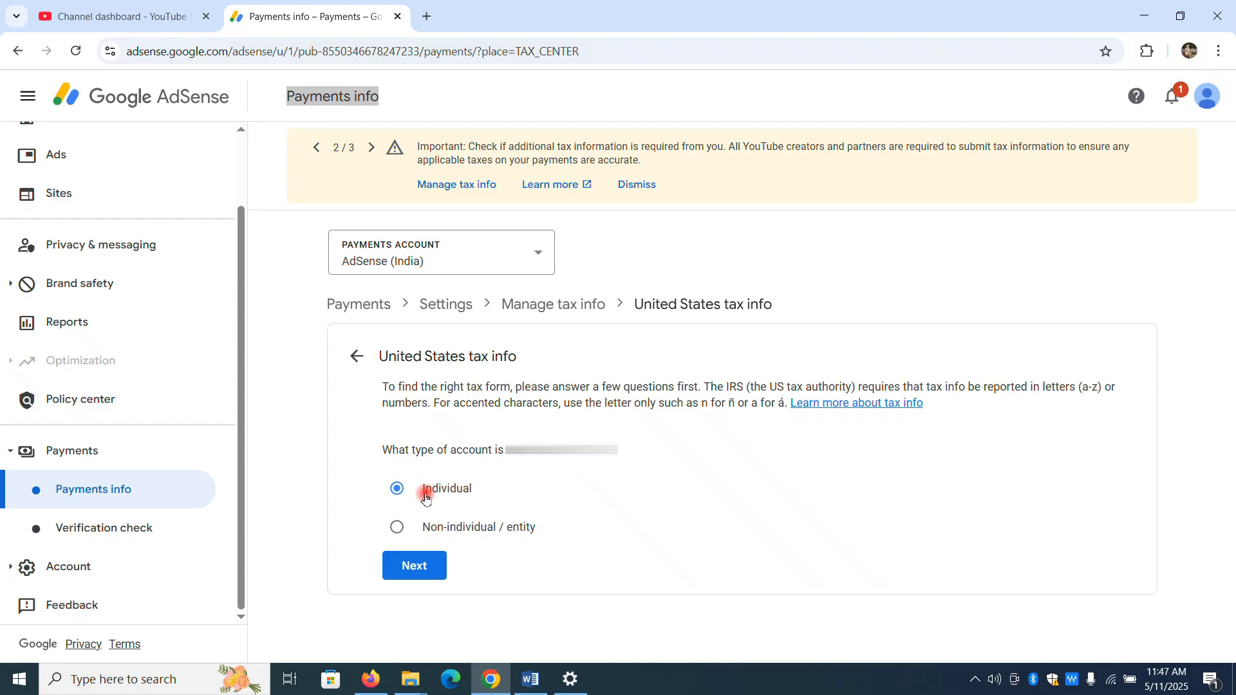
pyautogui.click(425, 568)
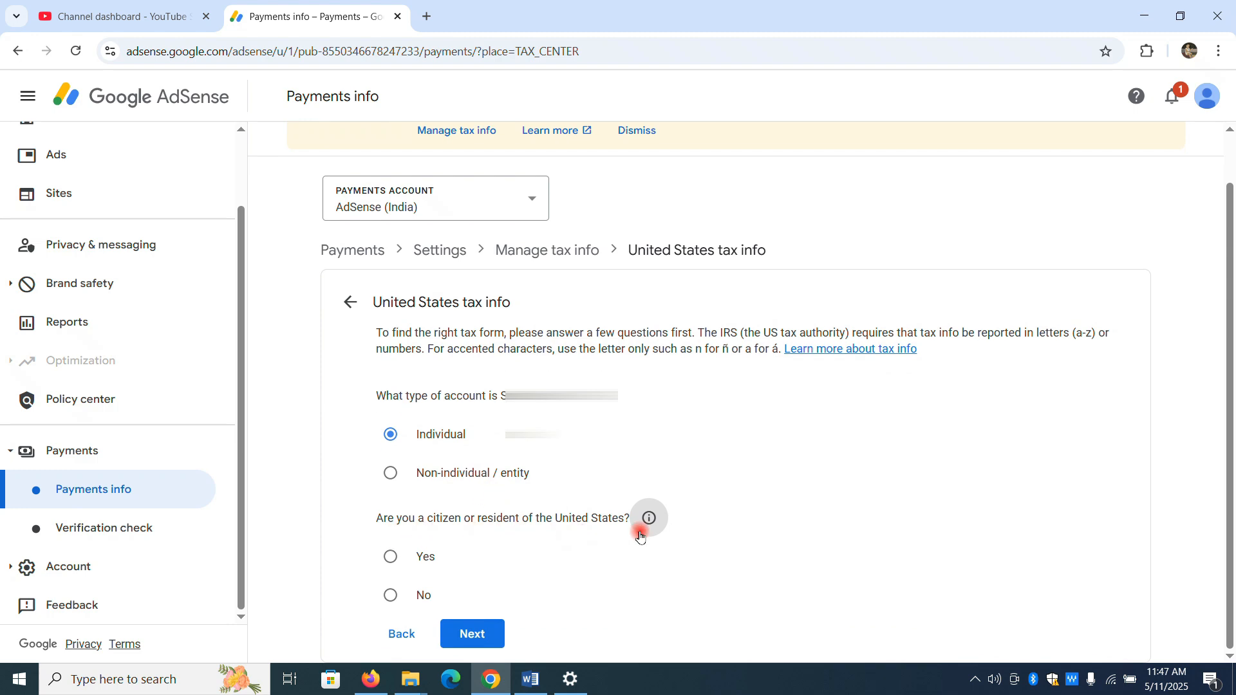
pyautogui.click(391, 596)
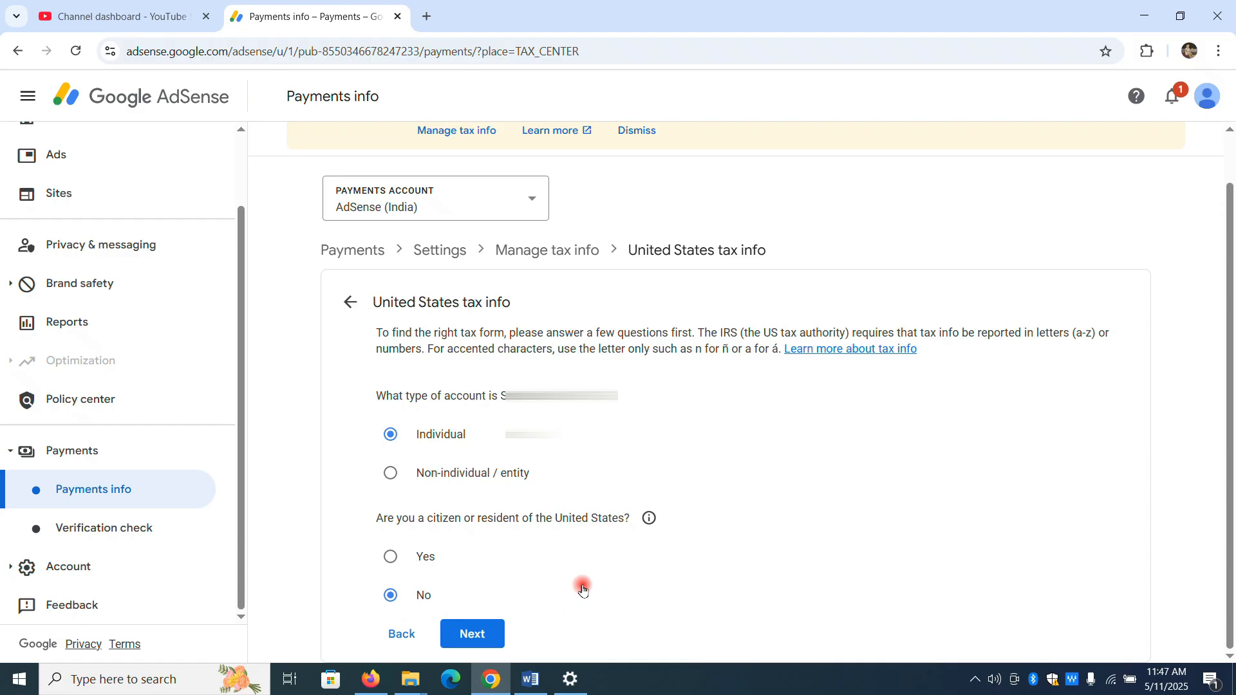
pyautogui.click(484, 638)
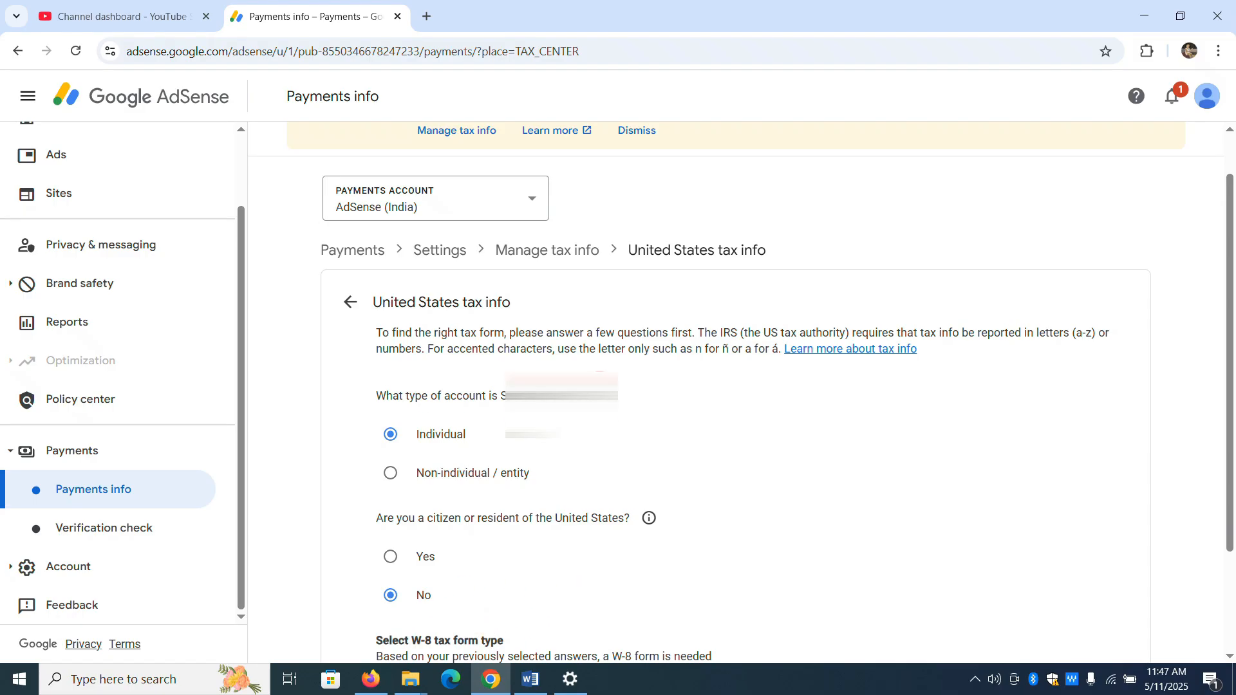
# Choose W-8BEN as the W-8 tax form type and start the form.
pyautogui.scroll(-2, 467, 475)
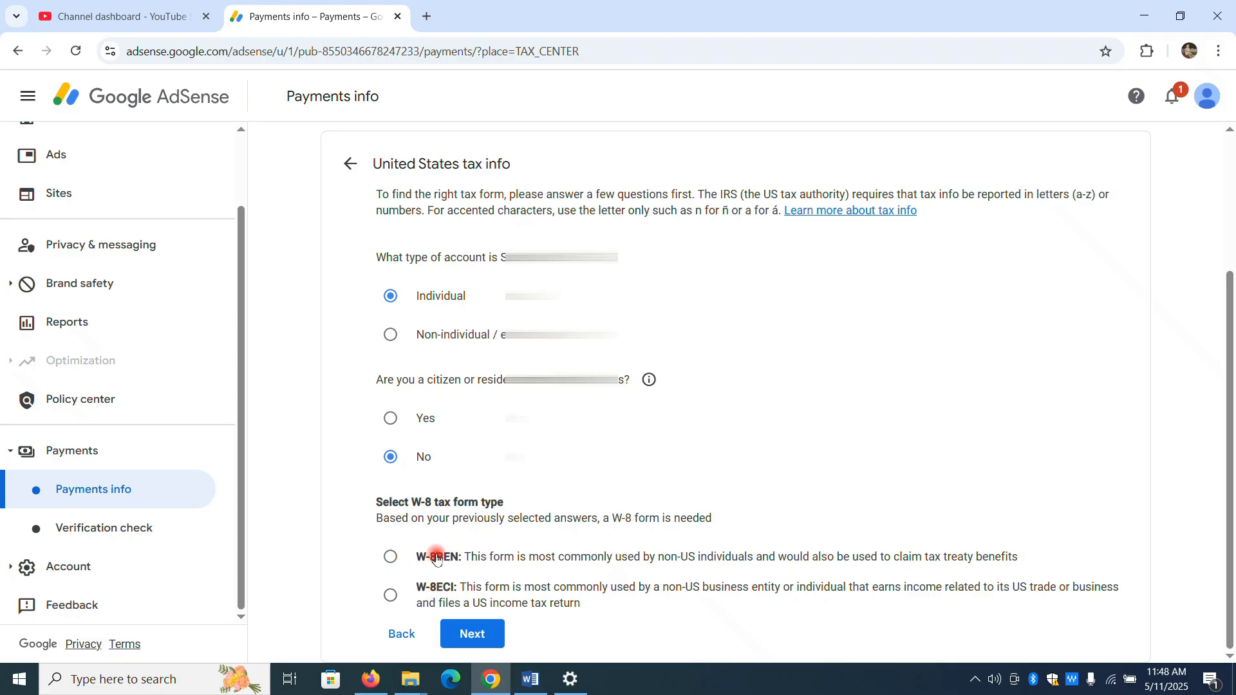
pyautogui.click(391, 557)
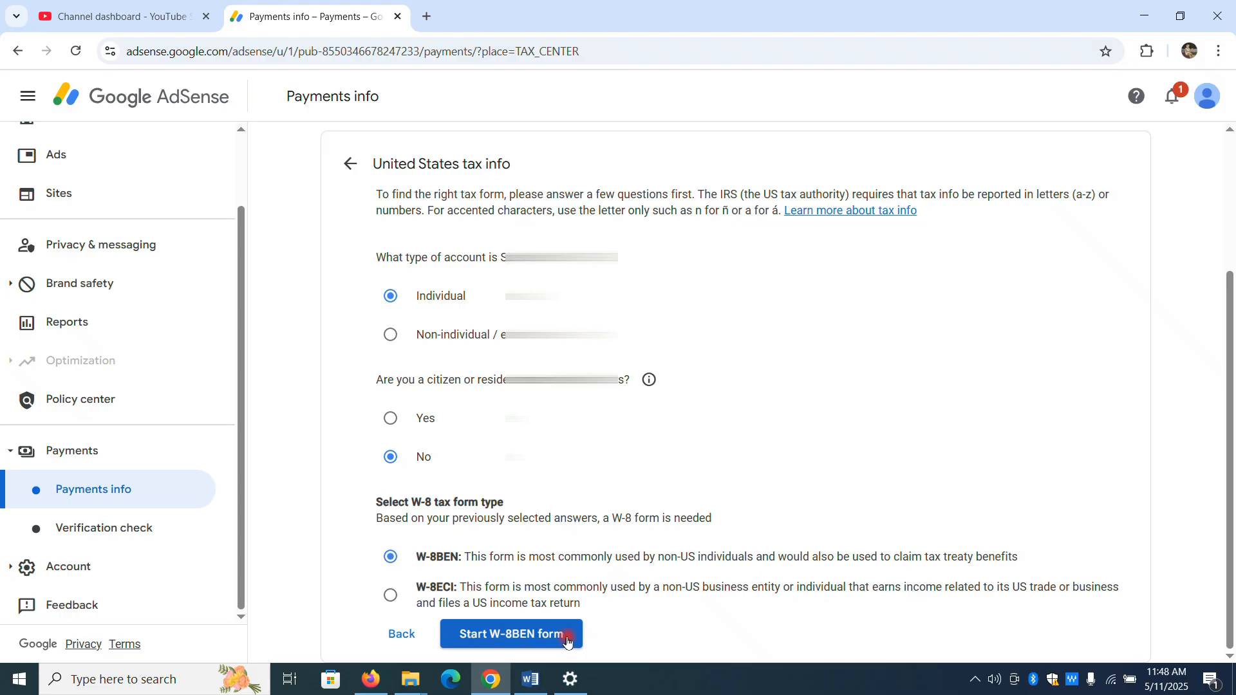
pyautogui.click(535, 642)
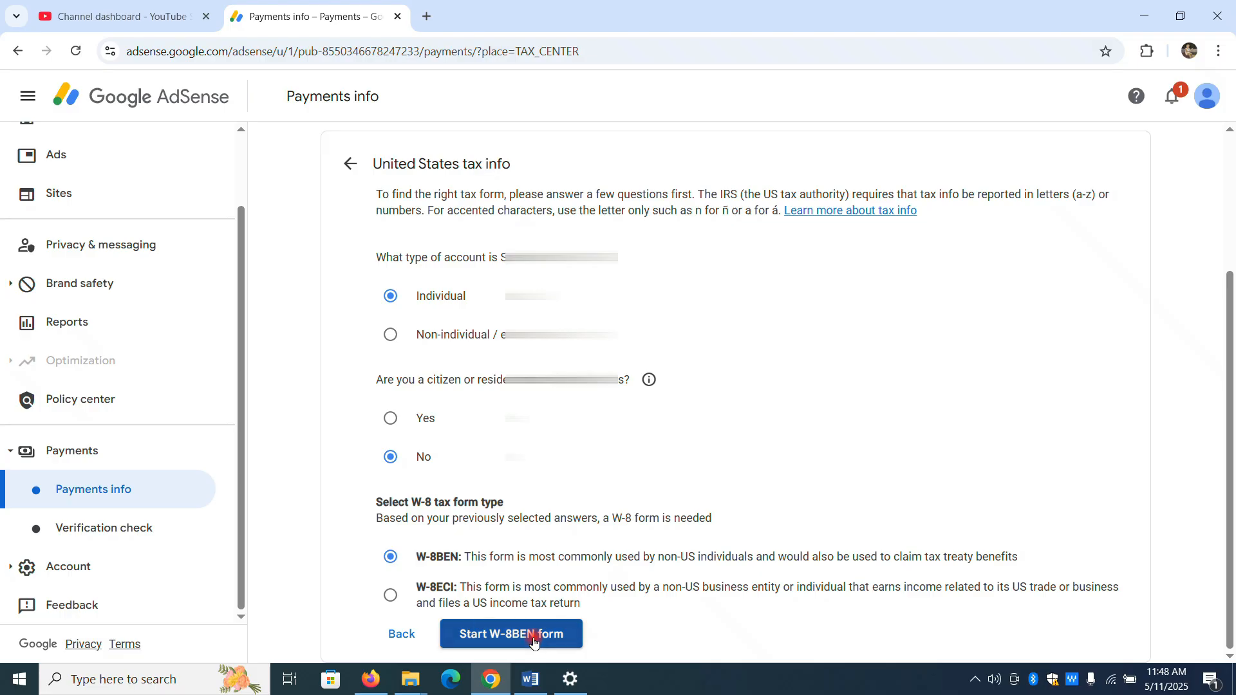
pyautogui.click(487, 203)
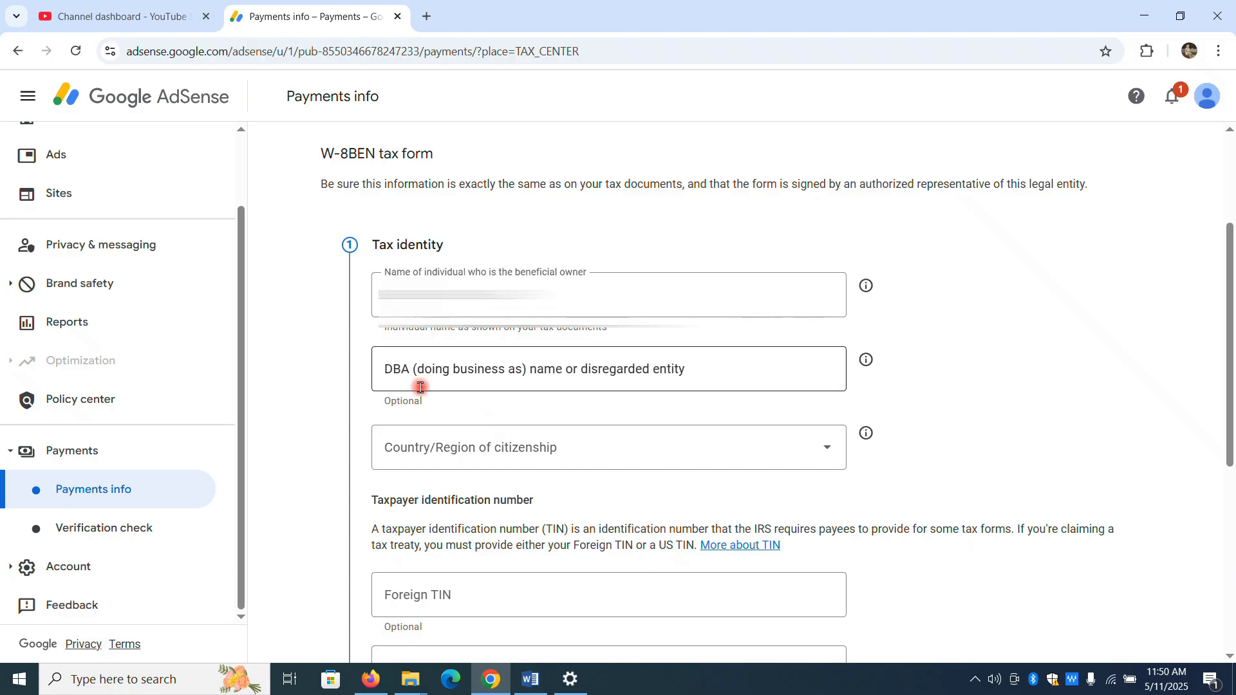
# Set the country/region of citizenship to India in the Tax identity section.
pyautogui.doubleClick(385, 401)
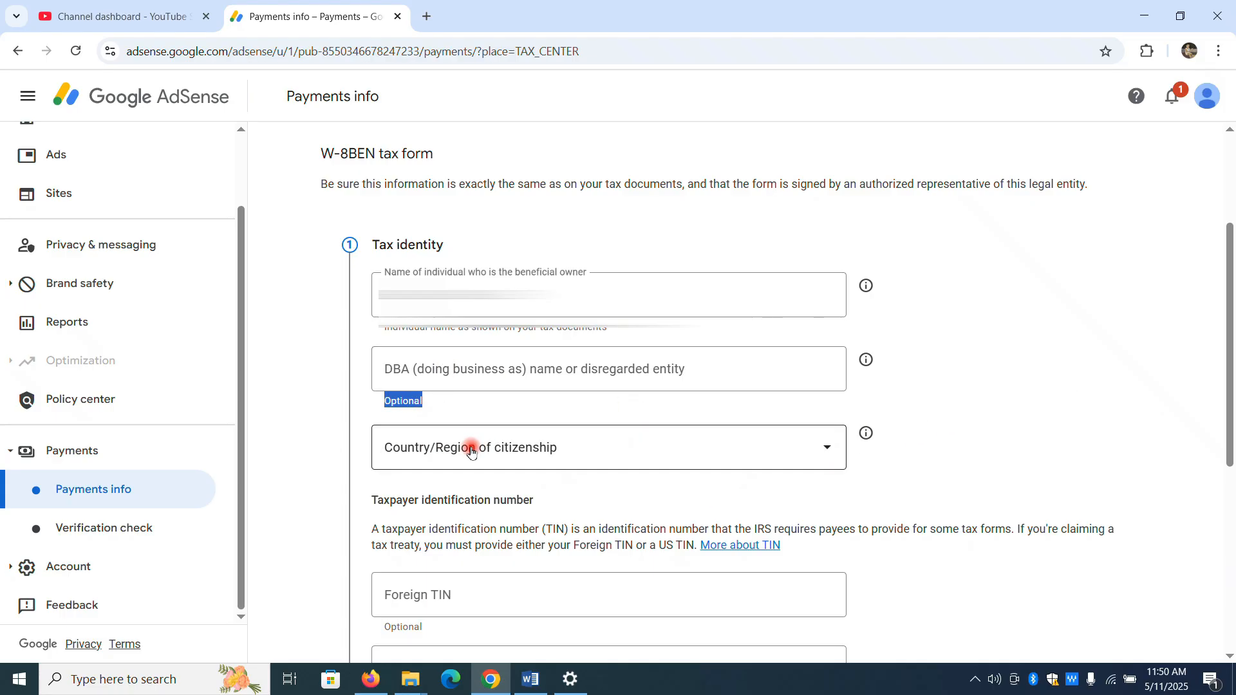
pyautogui.click(801, 464)
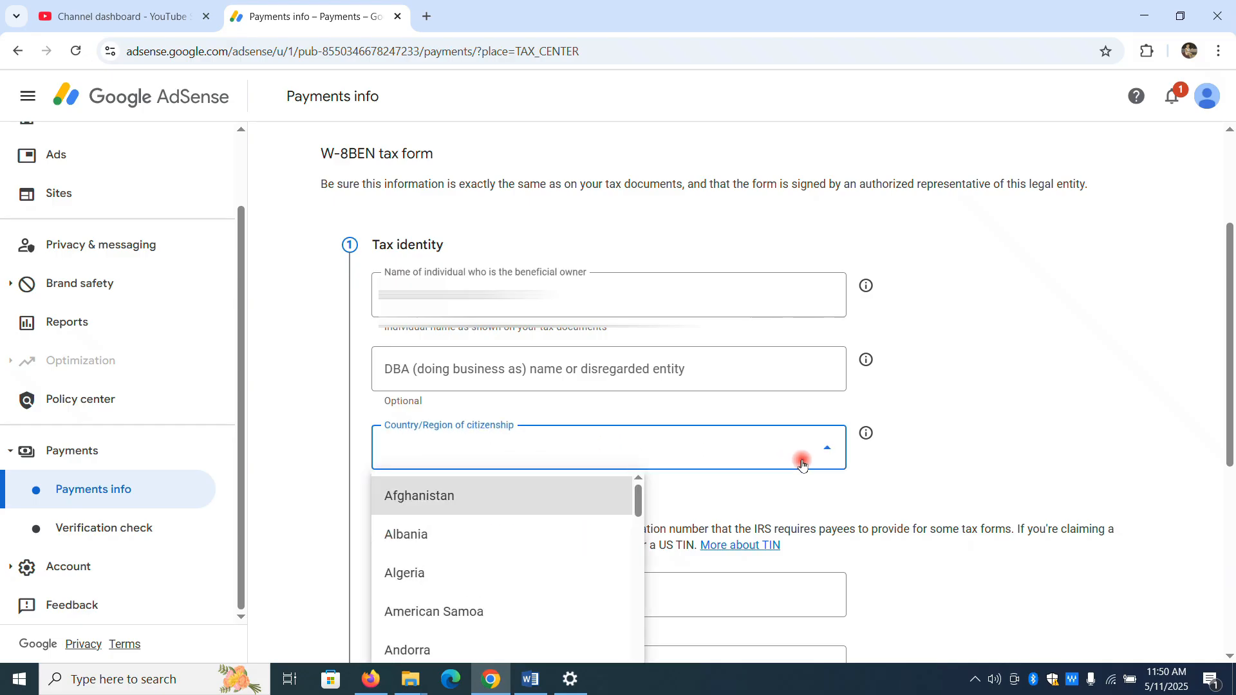
pyautogui.scroll(-2, 547, 541)
pyautogui.scroll(-2, 546, 548)
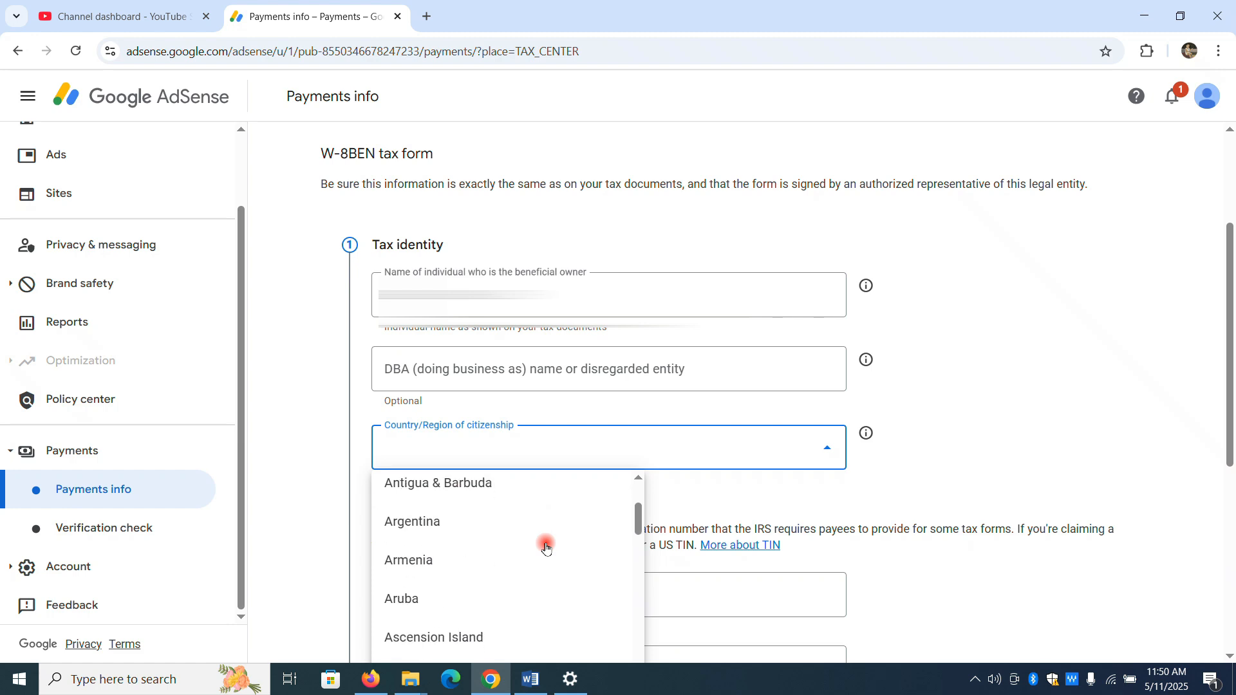
pyautogui.press('h')
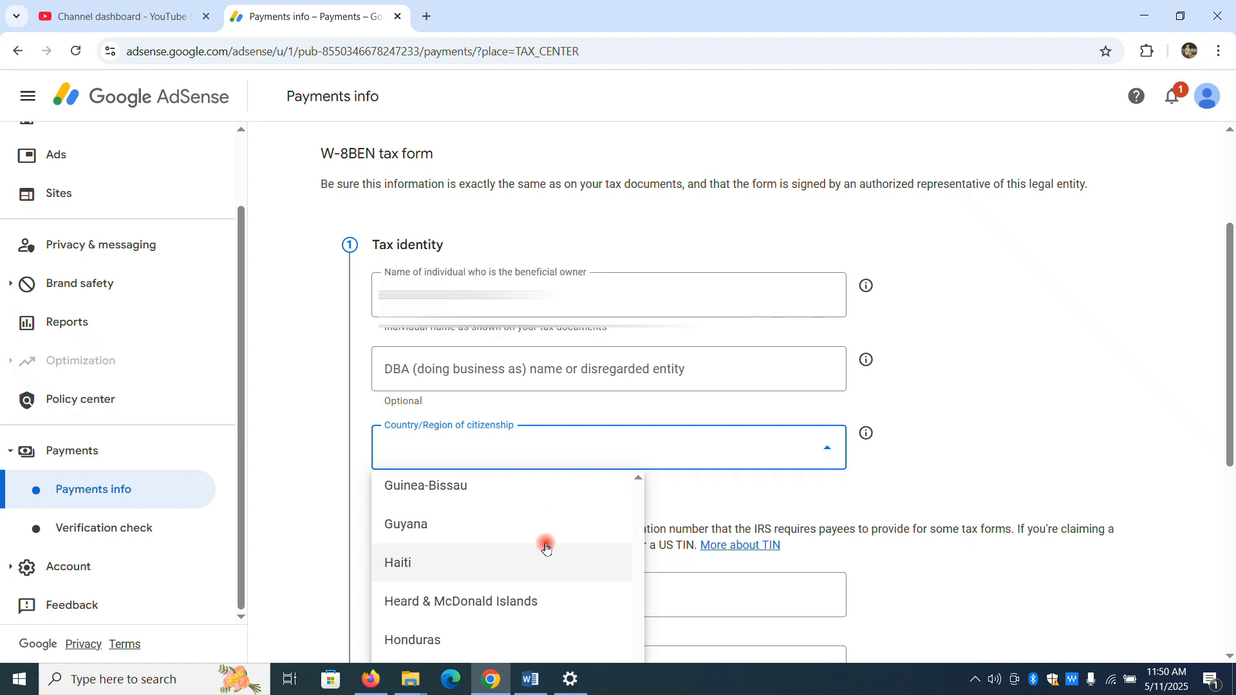
pyautogui.press('i')
pyautogui.scroll(-1, 544, 544)
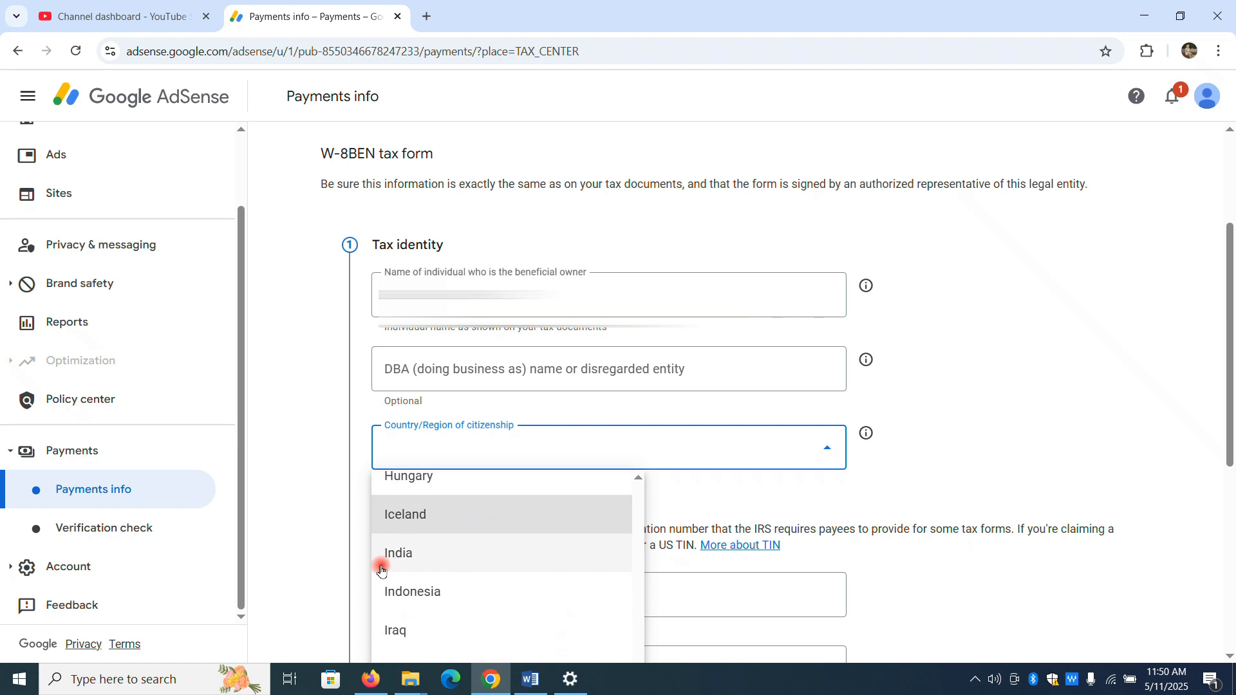
pyautogui.click(434, 559)
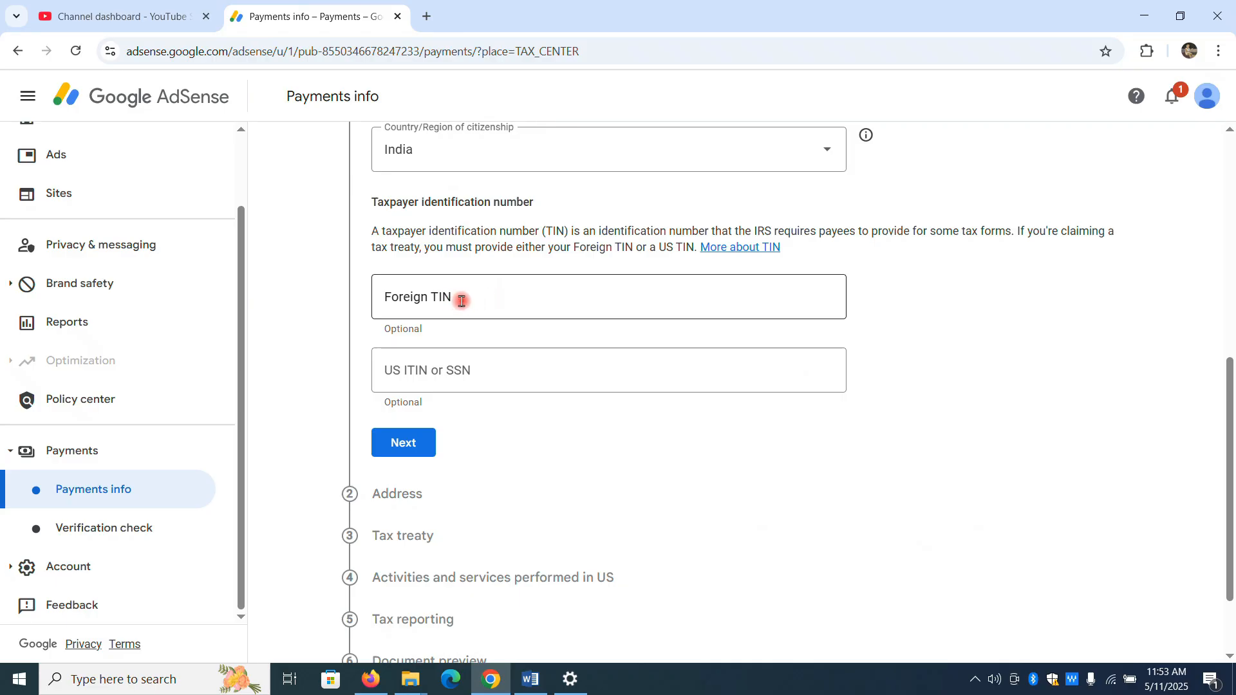
# Enter the taxpayer's foreign TIN, leave the US ITIN or SSN blank, and continue to the Address section.
pyautogui.click(462, 302)
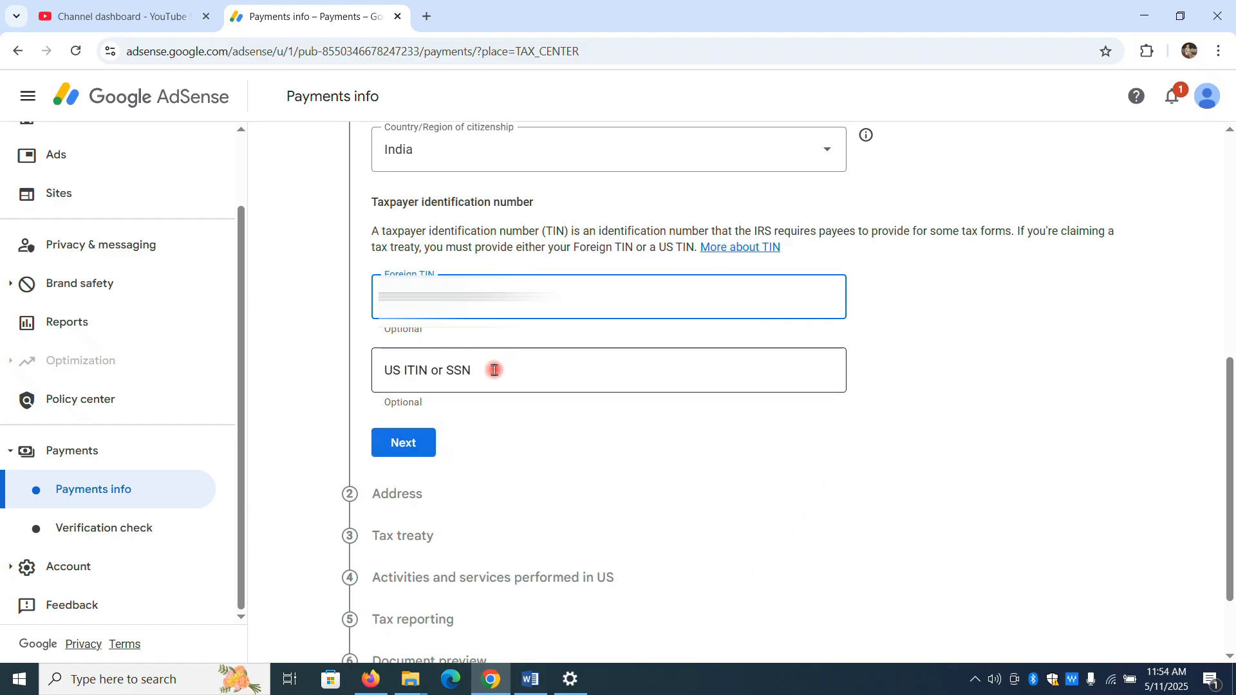
pyautogui.click(404, 444)
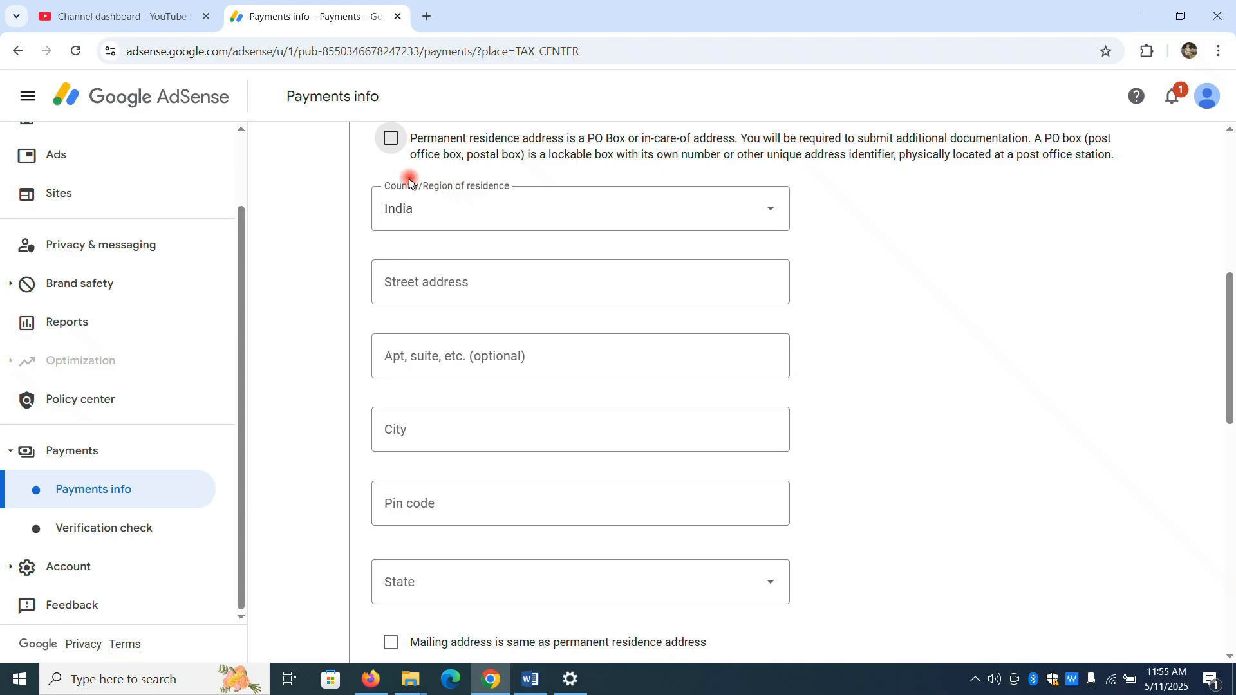
# Fill in the permanent residence address and mark the mailing address as the same as the permanent residence address.
pyautogui.click(391, 138)
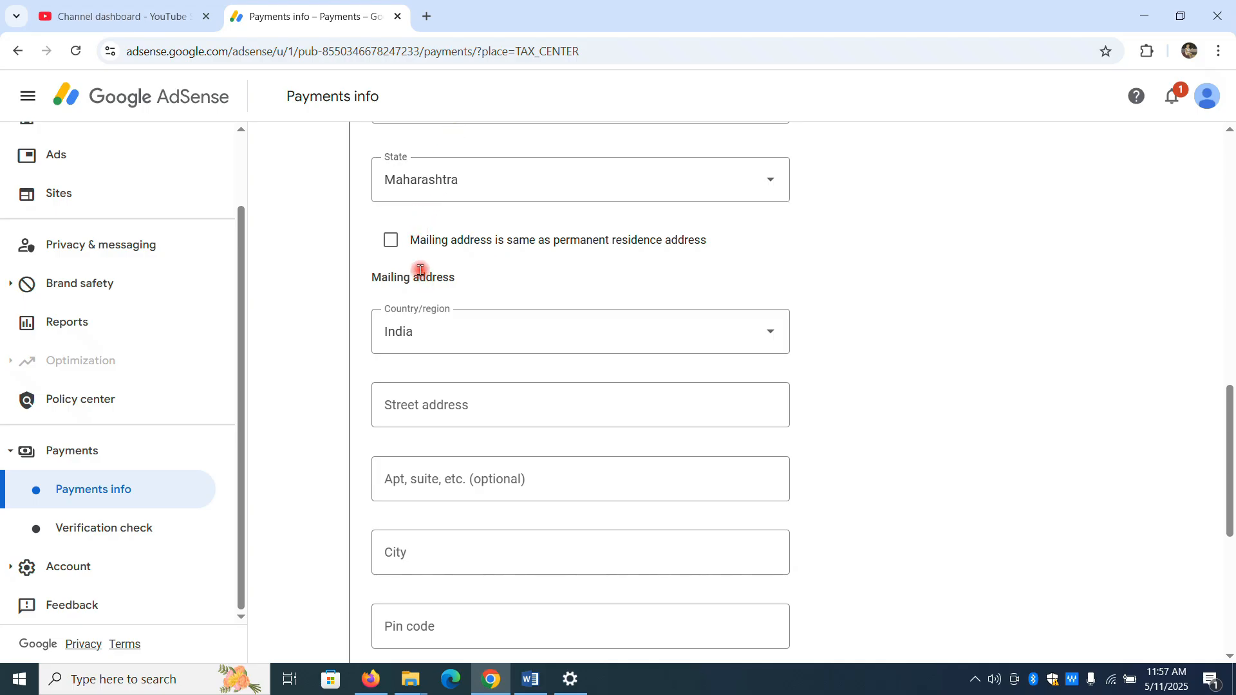
pyautogui.moveTo(410, 239); pyautogui.dragTo(736, 244)
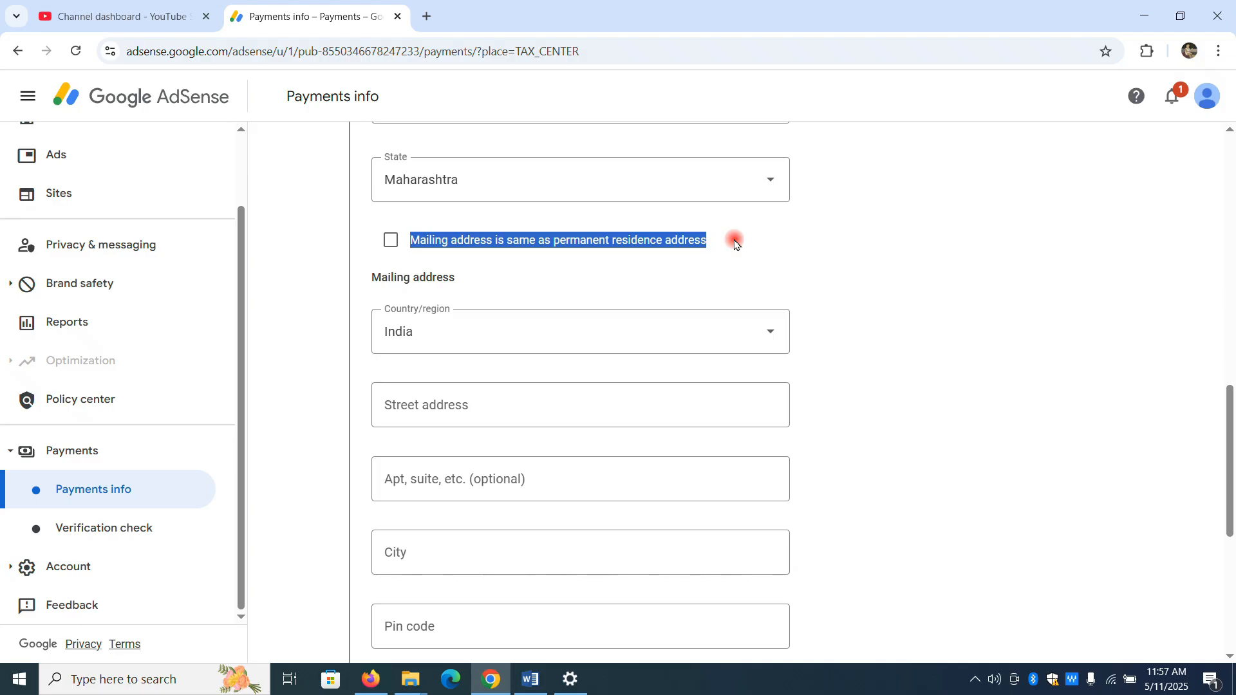
pyautogui.click(398, 258)
pyautogui.click(394, 249)
pyautogui.click(391, 322)
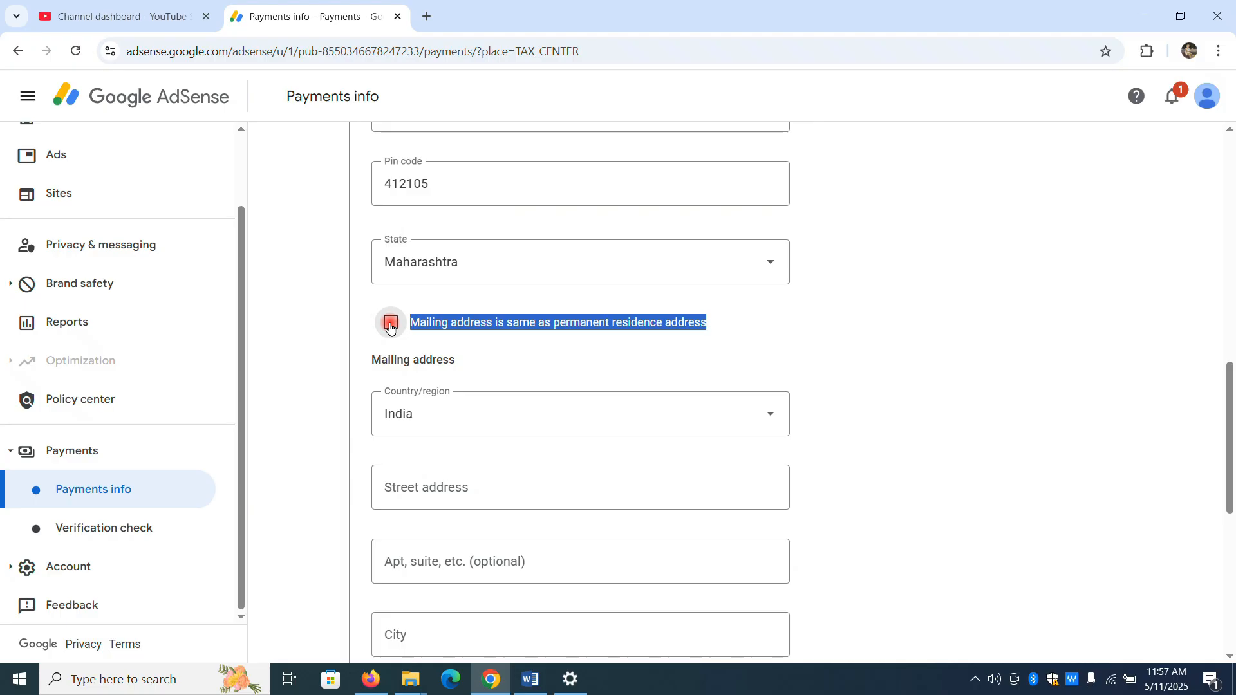
pyautogui.scroll(-1, 557, 393)
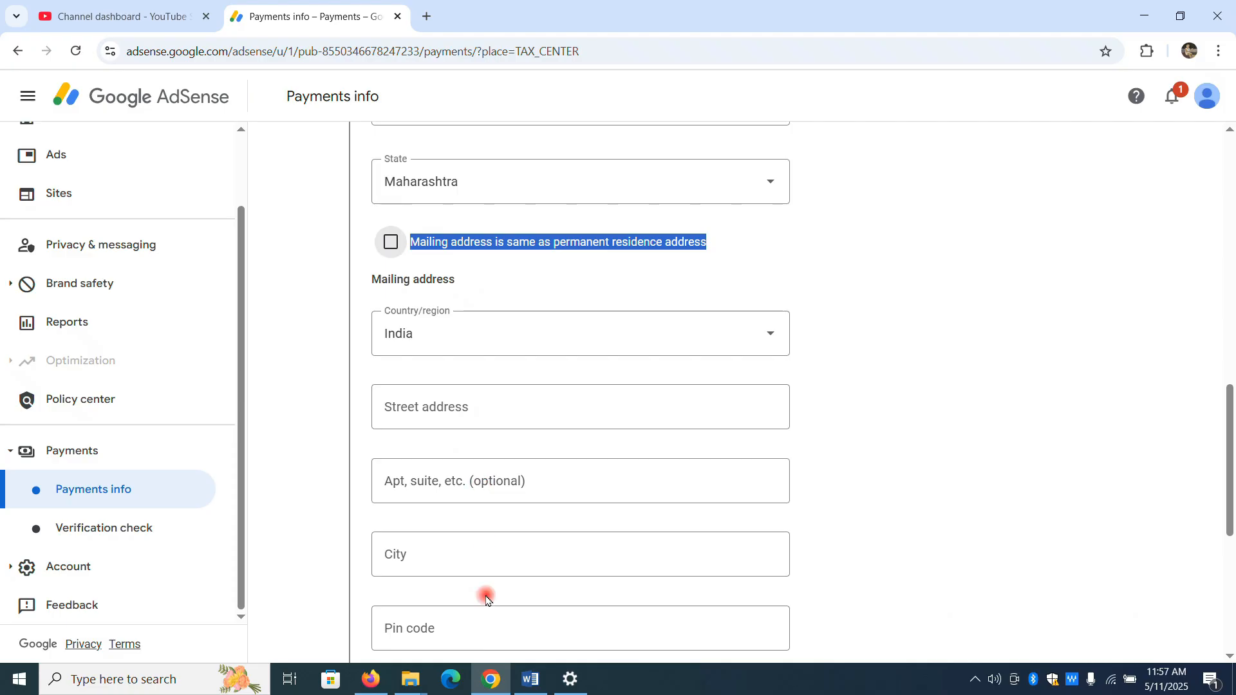
pyautogui.click(390, 243)
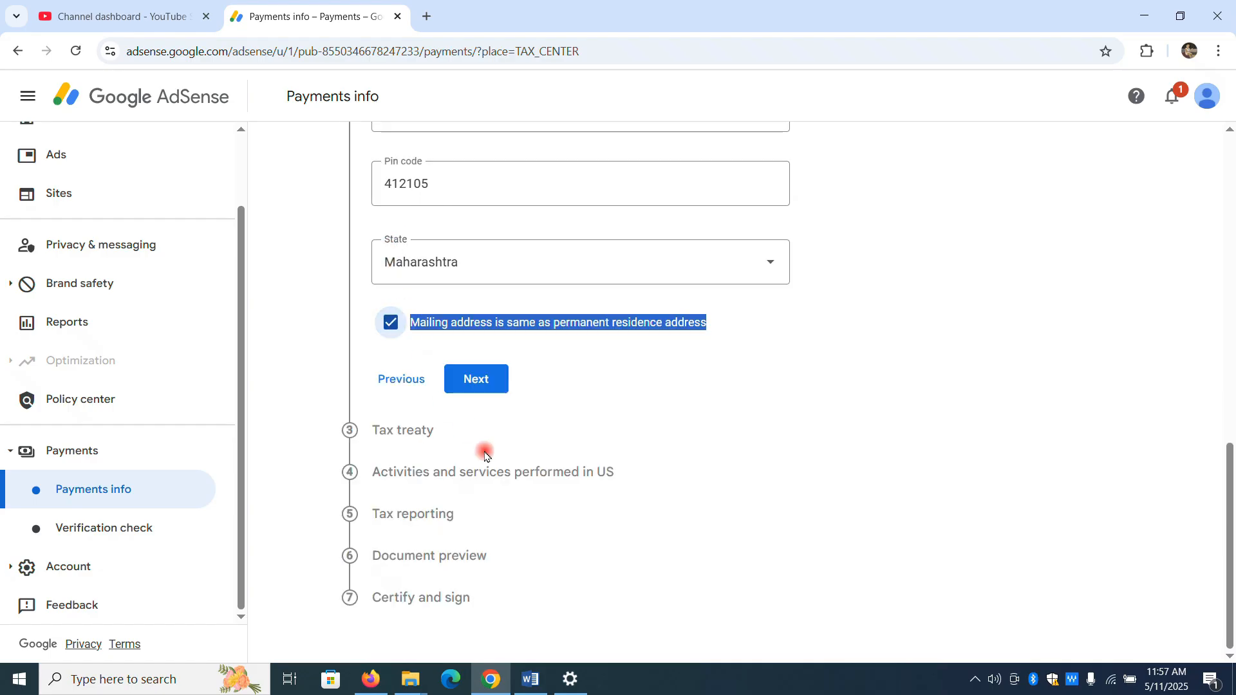
# Continue to the Tax treaty section and claim eligibility for a reduced withholding rate as a resident of India.
pyautogui.click(477, 381)
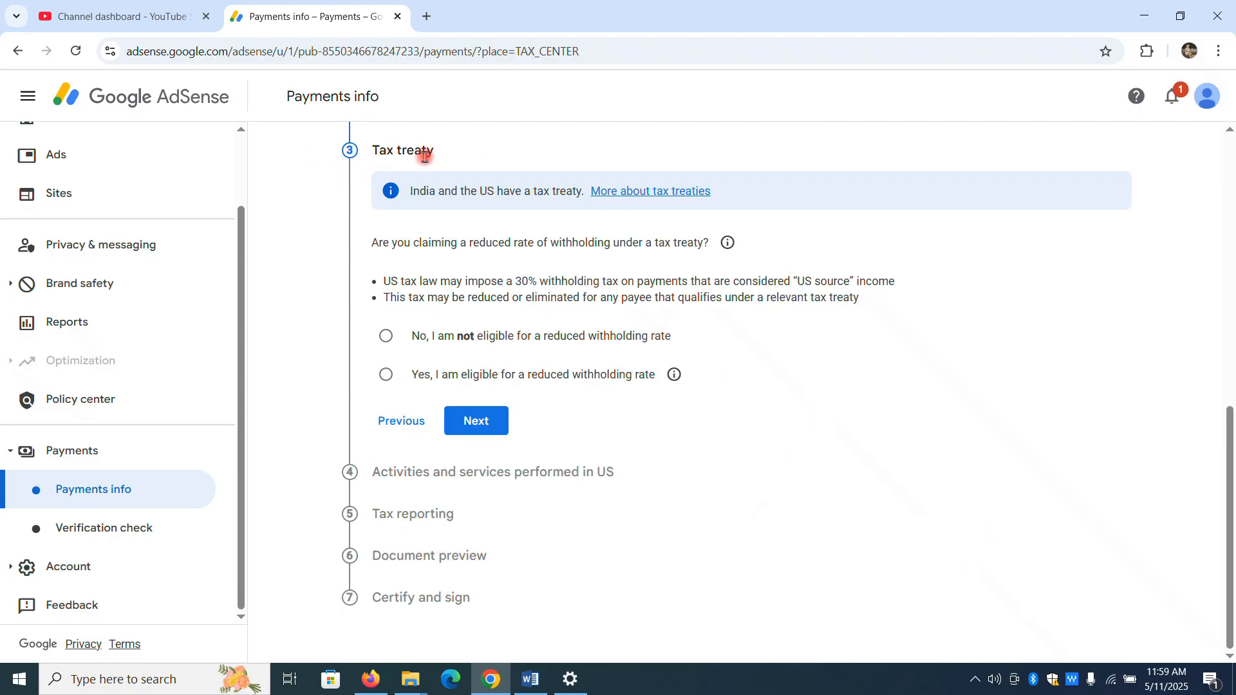
pyautogui.click(384, 374)
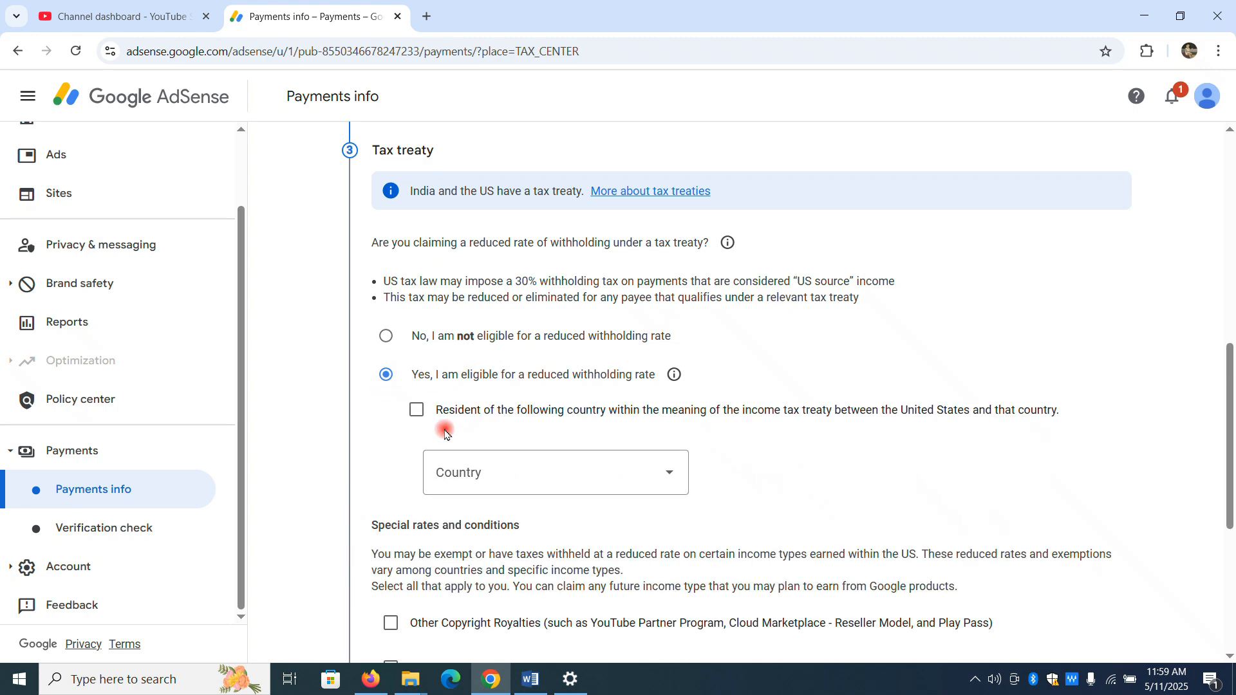
pyautogui.click(416, 410)
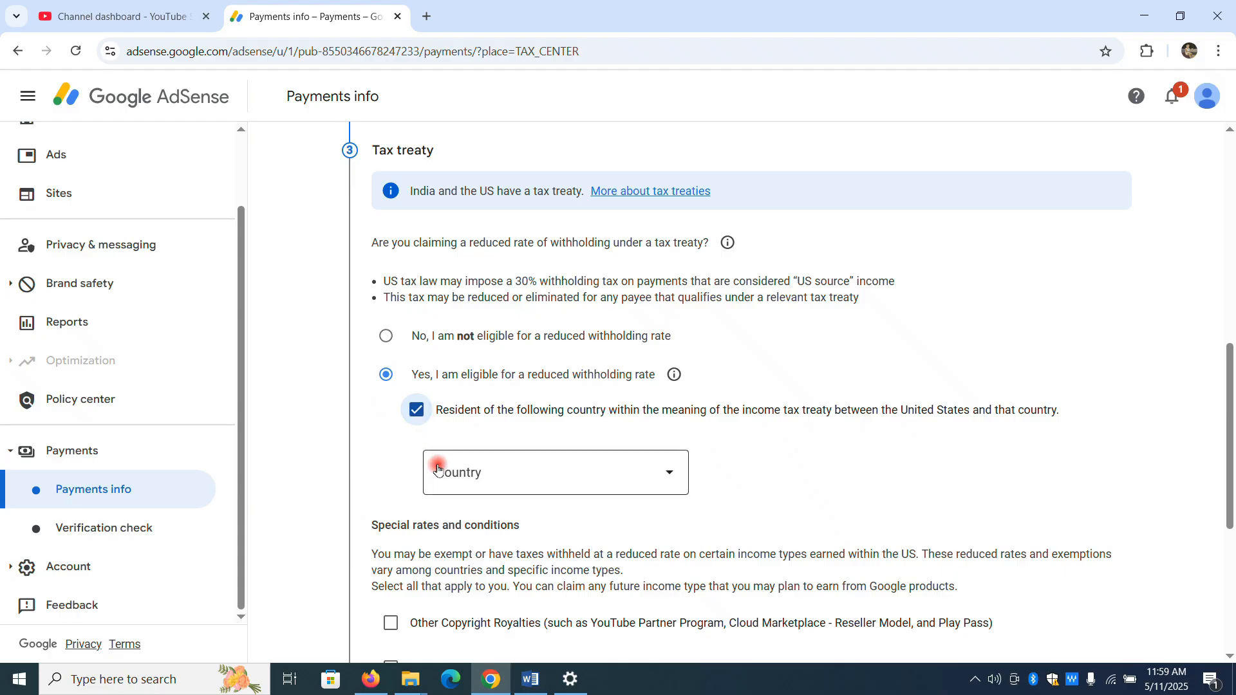
pyautogui.click(564, 478)
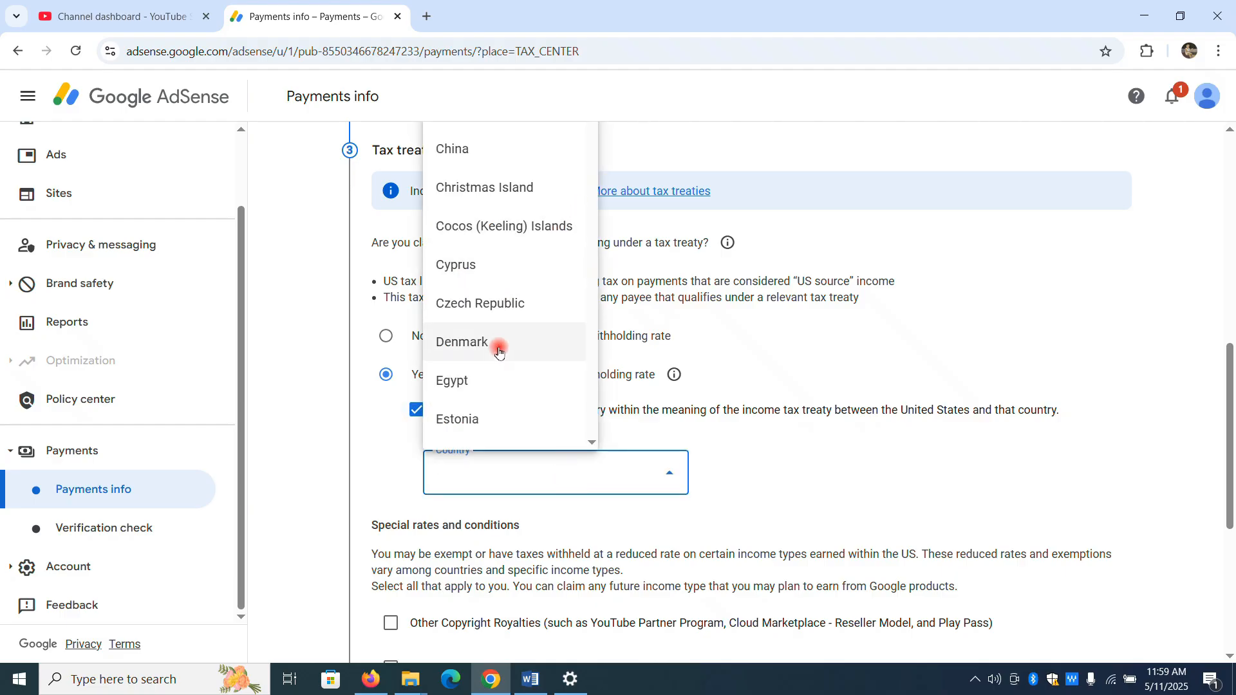
pyautogui.scroll(-10, 499, 352)
pyautogui.scroll(-3, 508, 373)
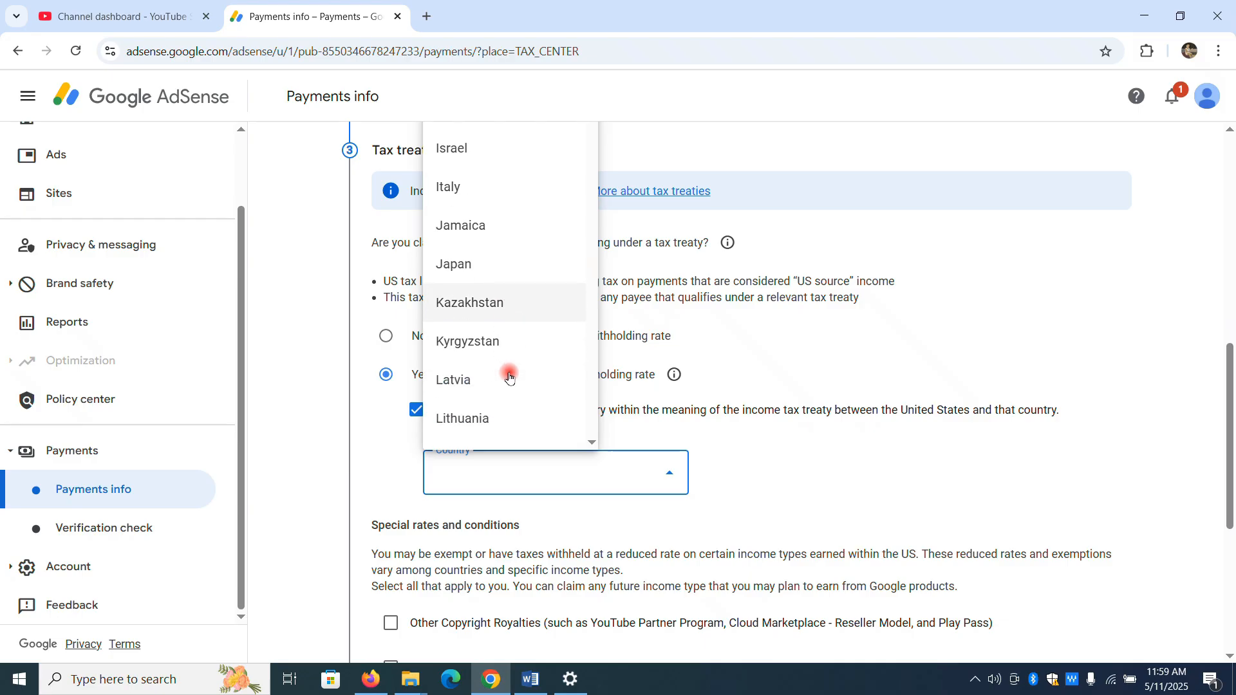
pyautogui.scroll(6, 508, 370)
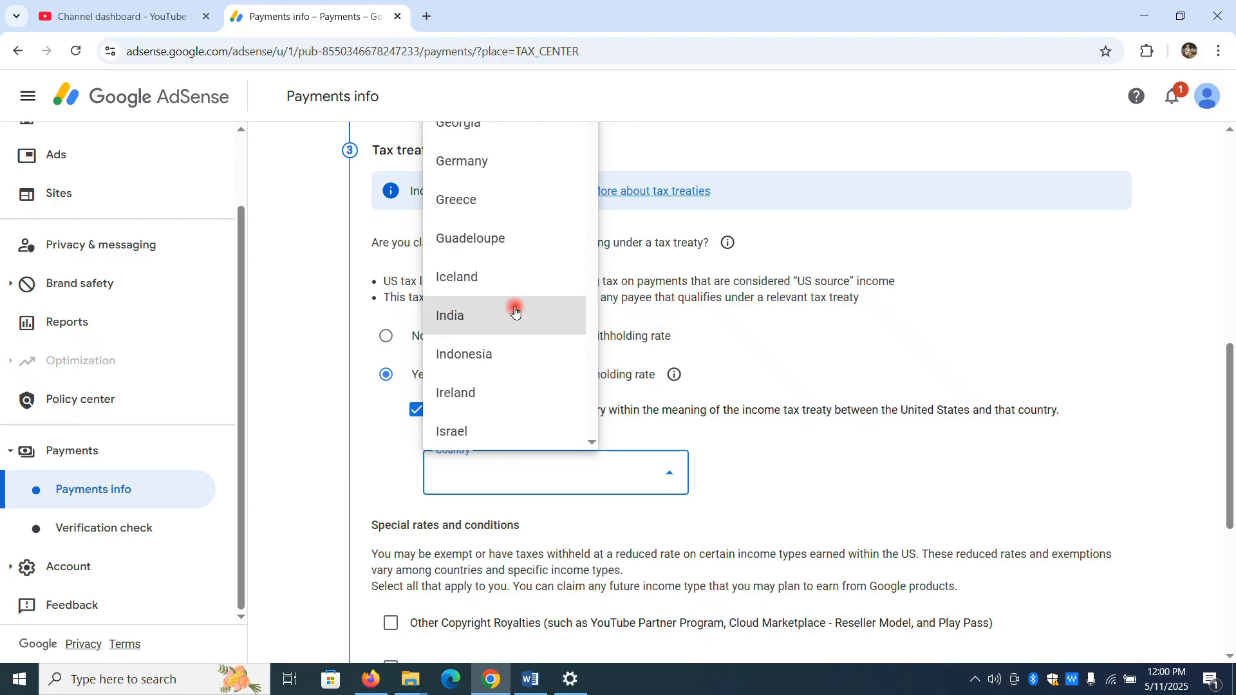
pyautogui.click(470, 321)
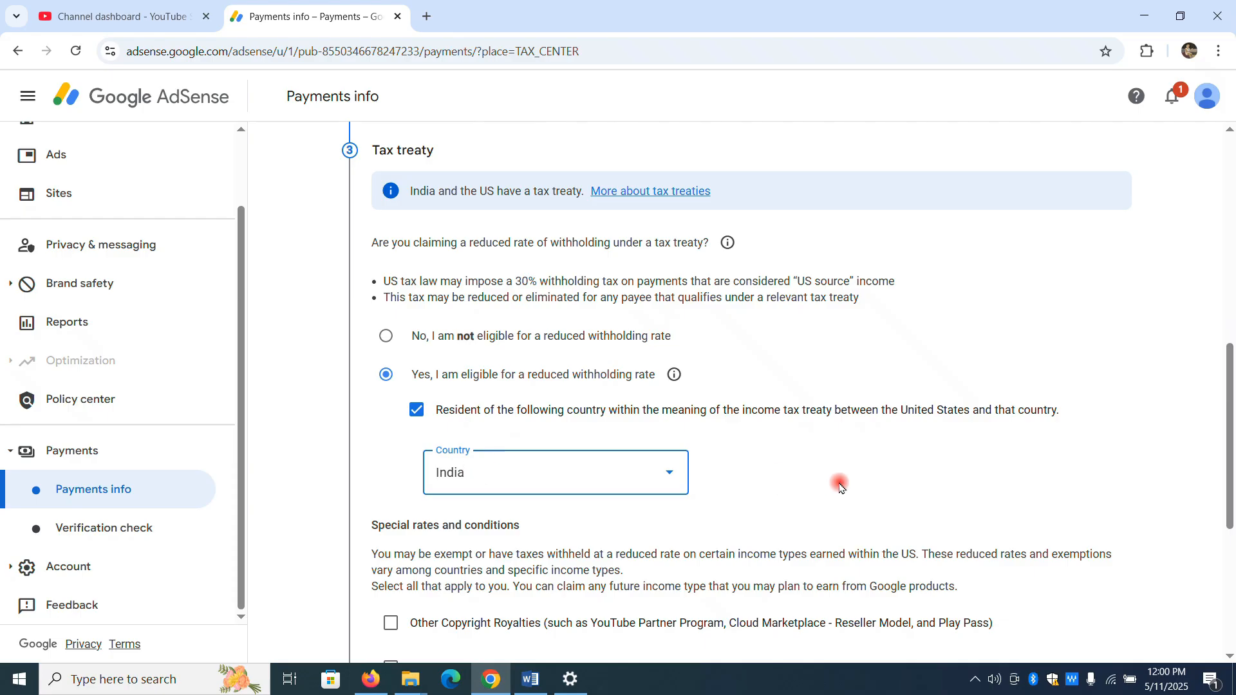
# Claim Other Copyright Royalties under Article 12 and paragraph 2A II at the 15% reduced treaty rate, and confirm the treaty-terms statement.
pyautogui.scroll(-4, 763, 476)
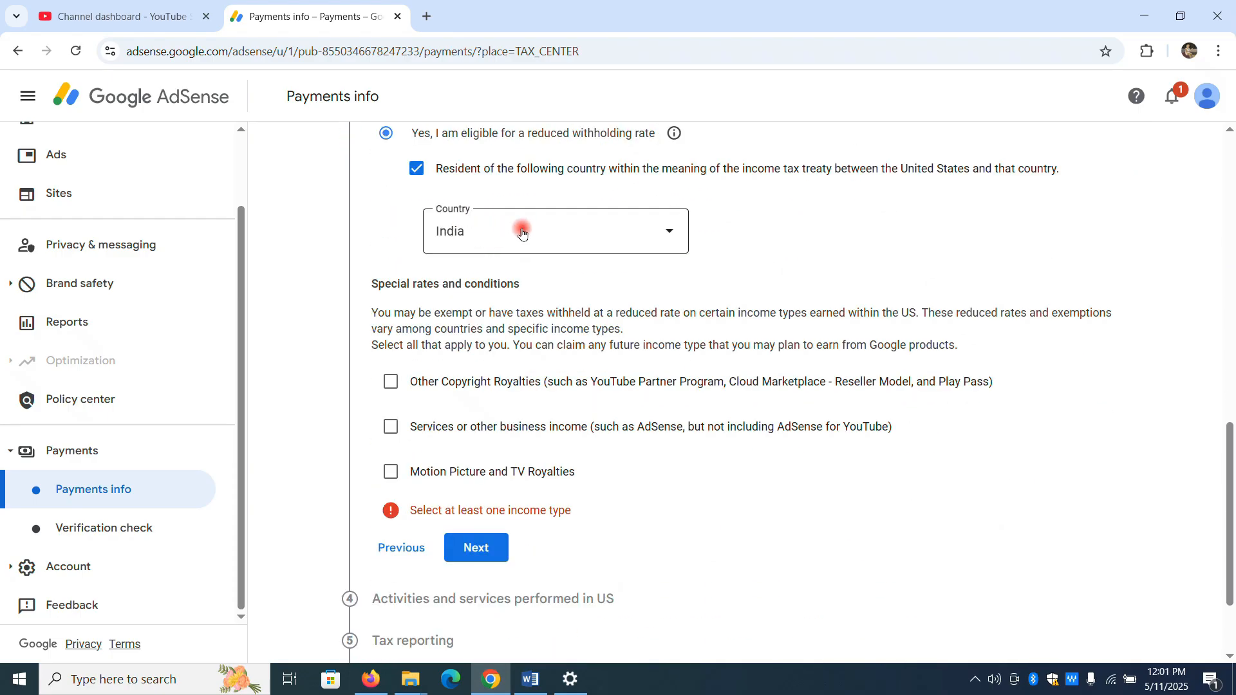
pyautogui.scroll(-1, 414, 329)
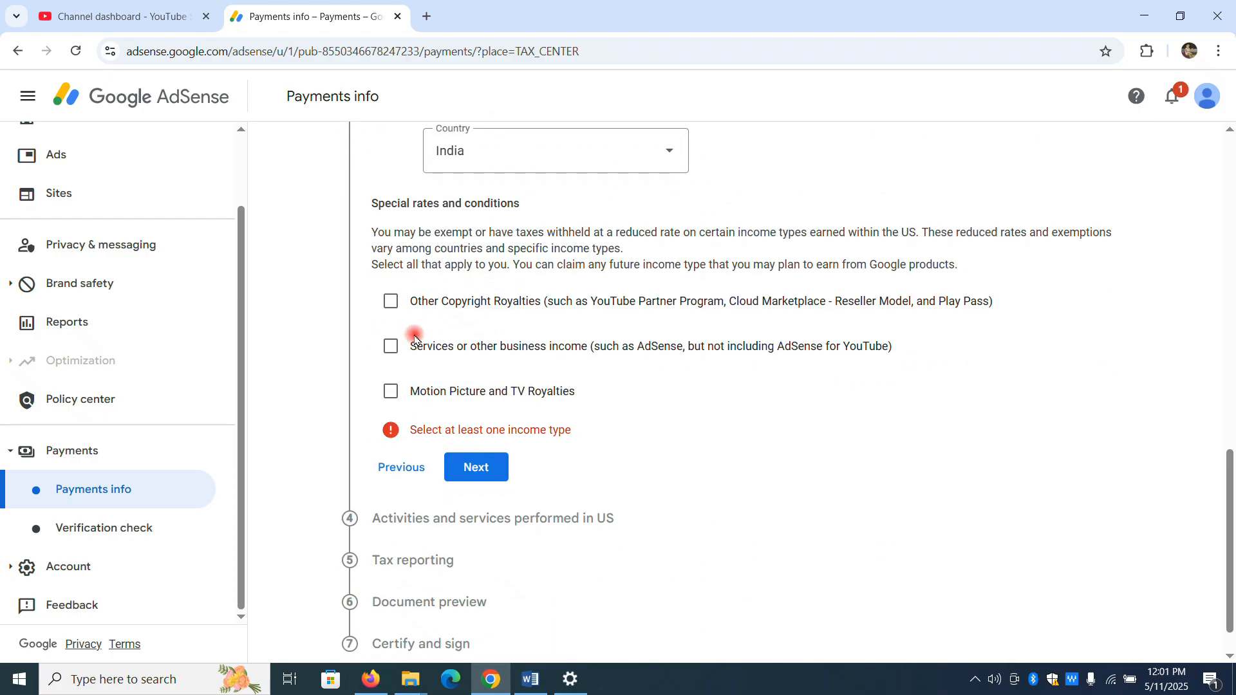
pyautogui.click(391, 303)
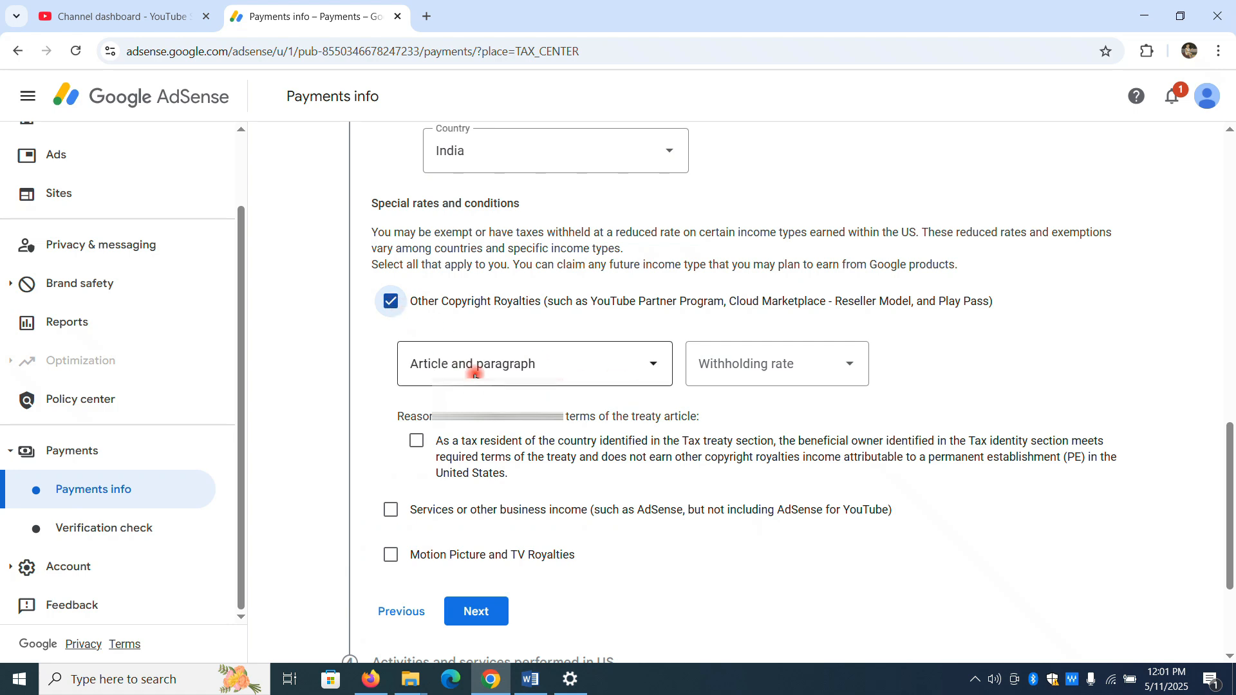
pyautogui.click(654, 382)
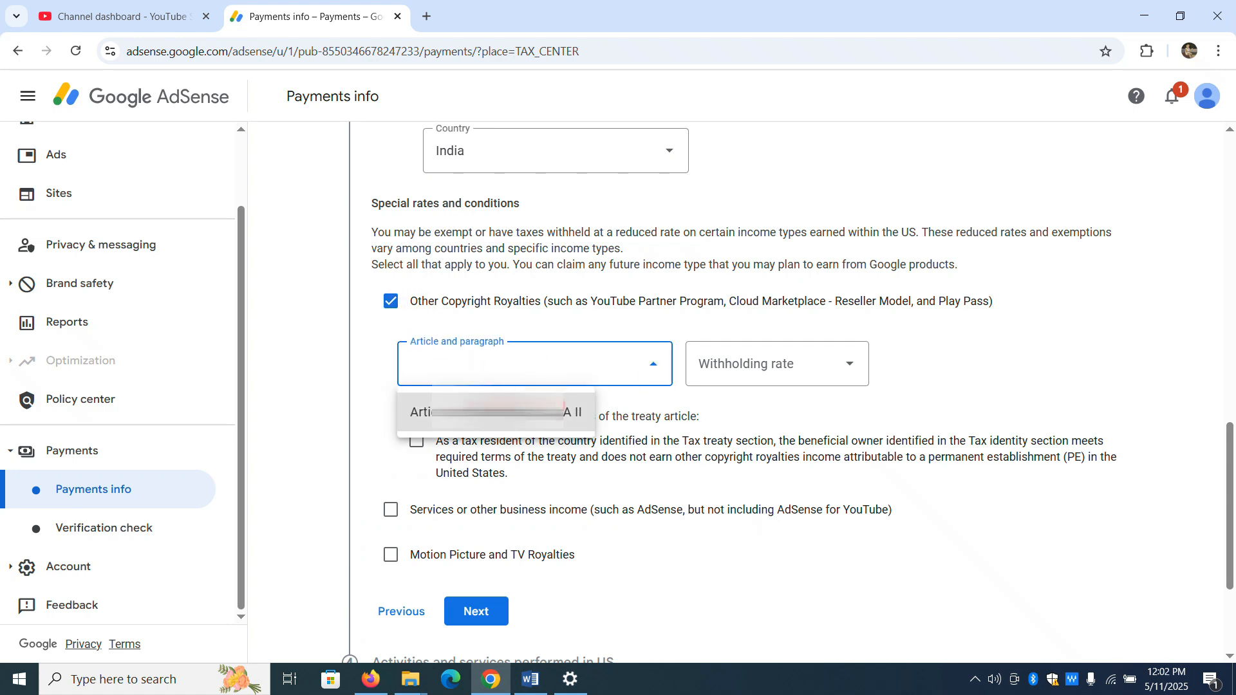
pyautogui.scroll(1, 525, 433)
pyautogui.scroll(-1, 525, 432)
pyautogui.click(496, 413)
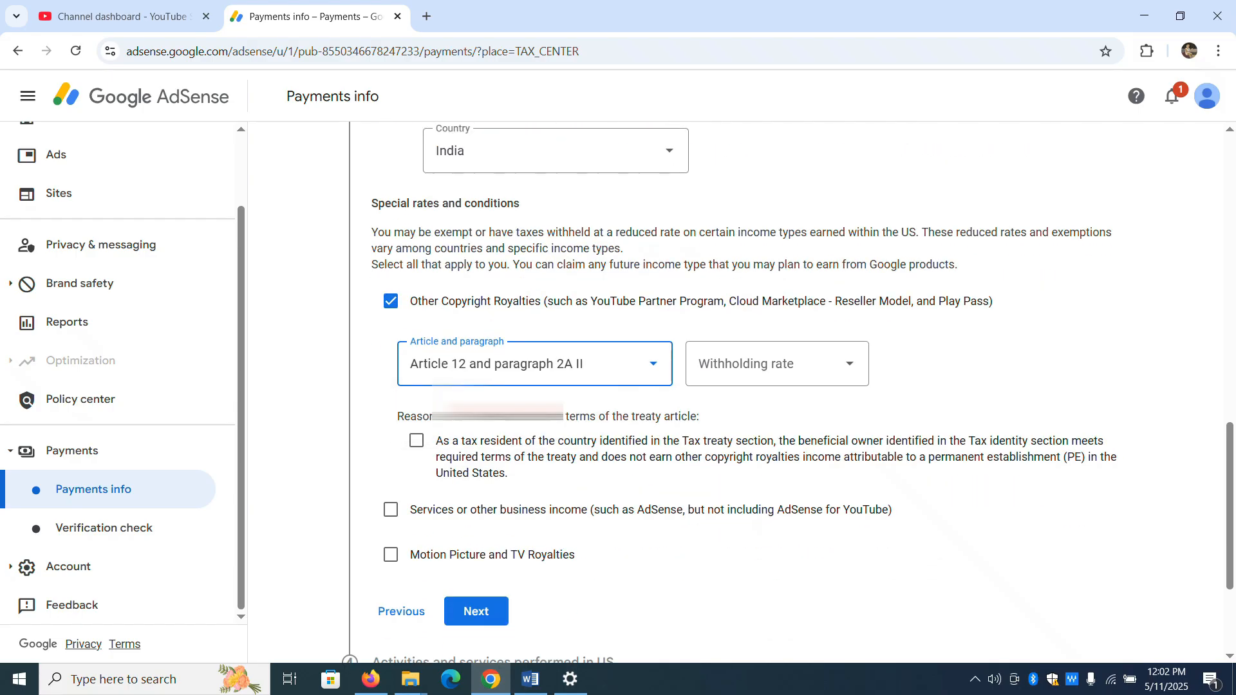
pyautogui.click(831, 371)
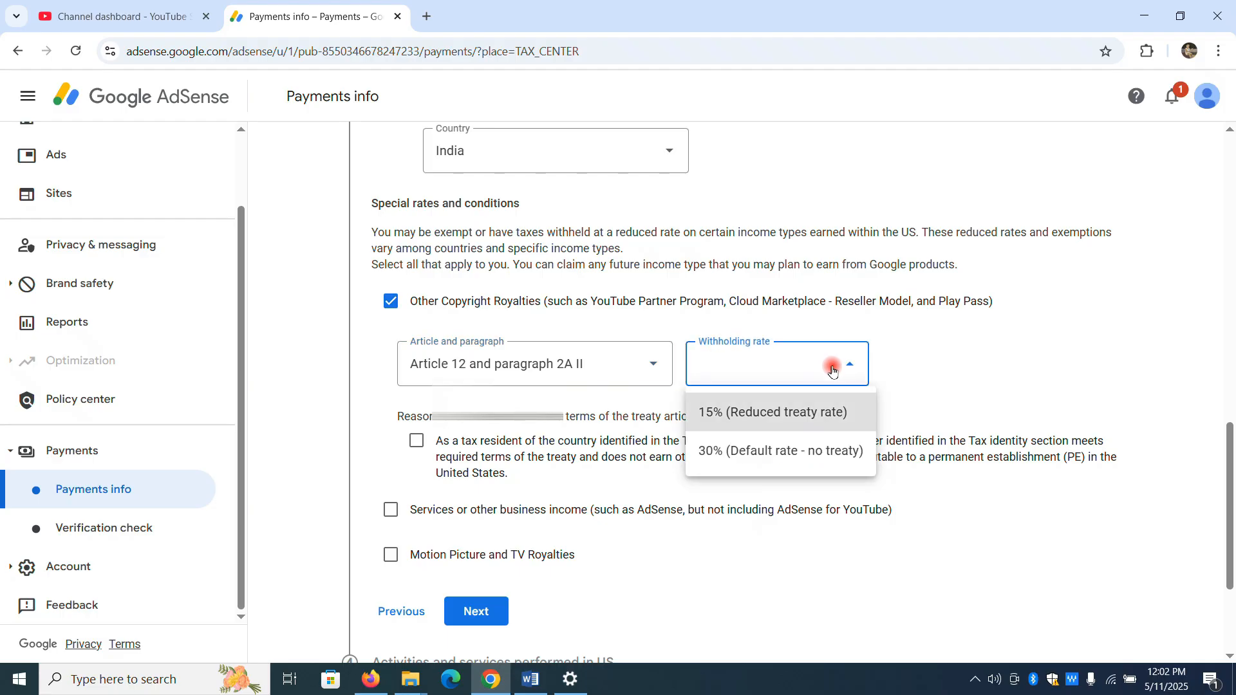
pyautogui.click(776, 416)
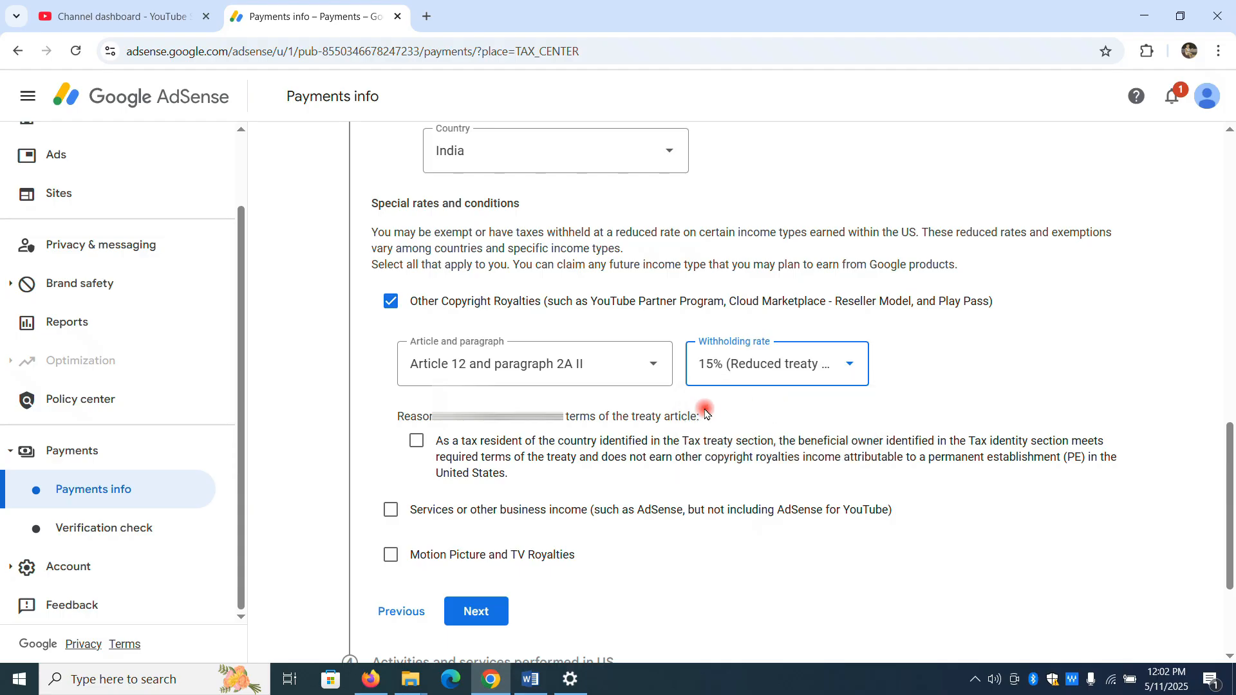
pyautogui.scroll(-2, 813, 438)
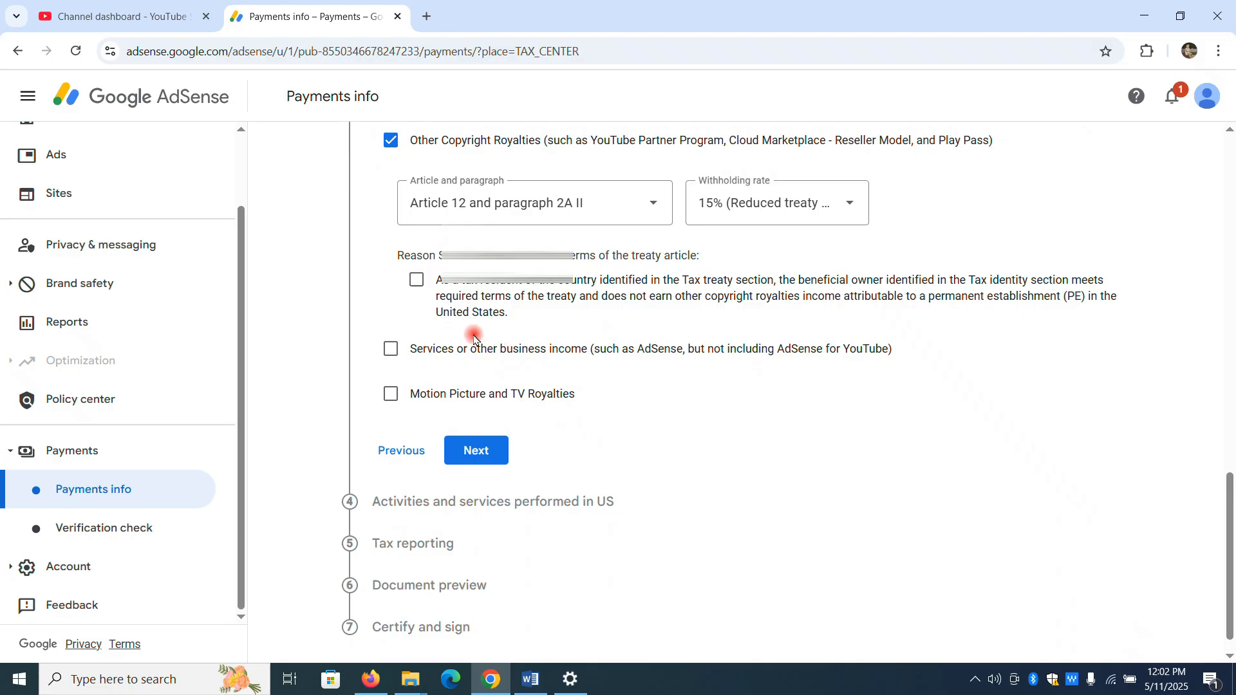
pyautogui.click(417, 281)
# Claim Services or other business income under Article 7 and paragraph 1 at the 0% reduced treaty rate, and confirm its treaty-terms statement.
pyautogui.click(402, 362)
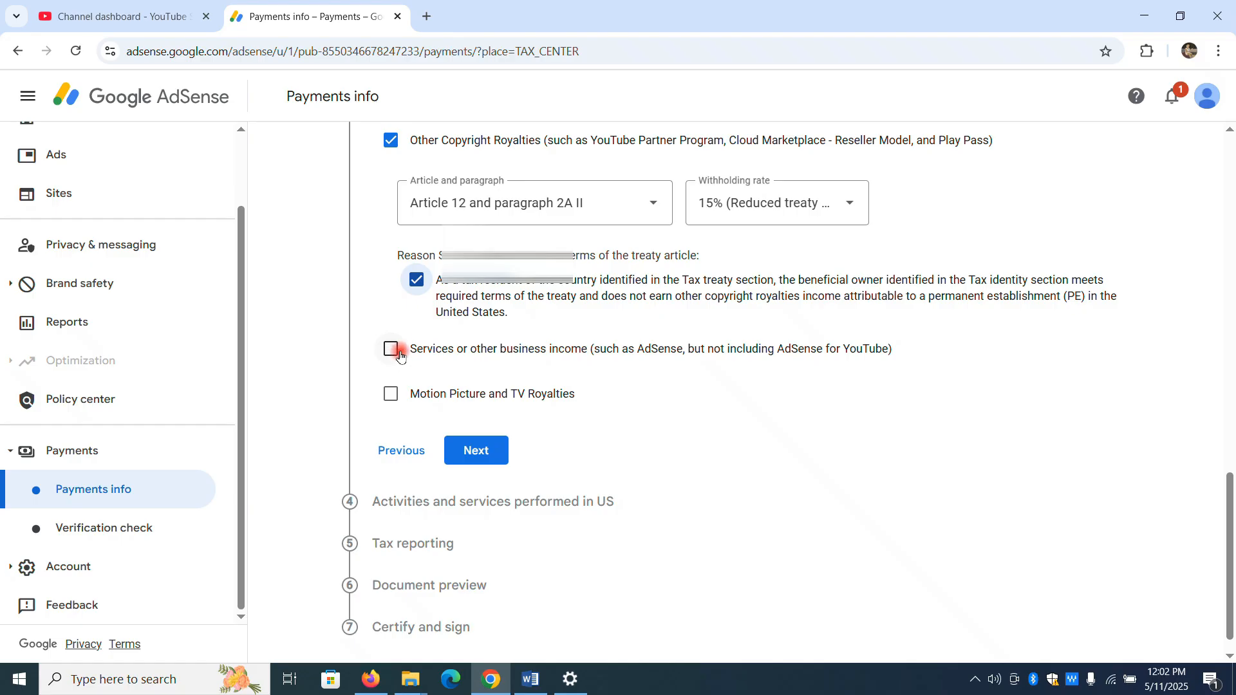
pyautogui.click(389, 349)
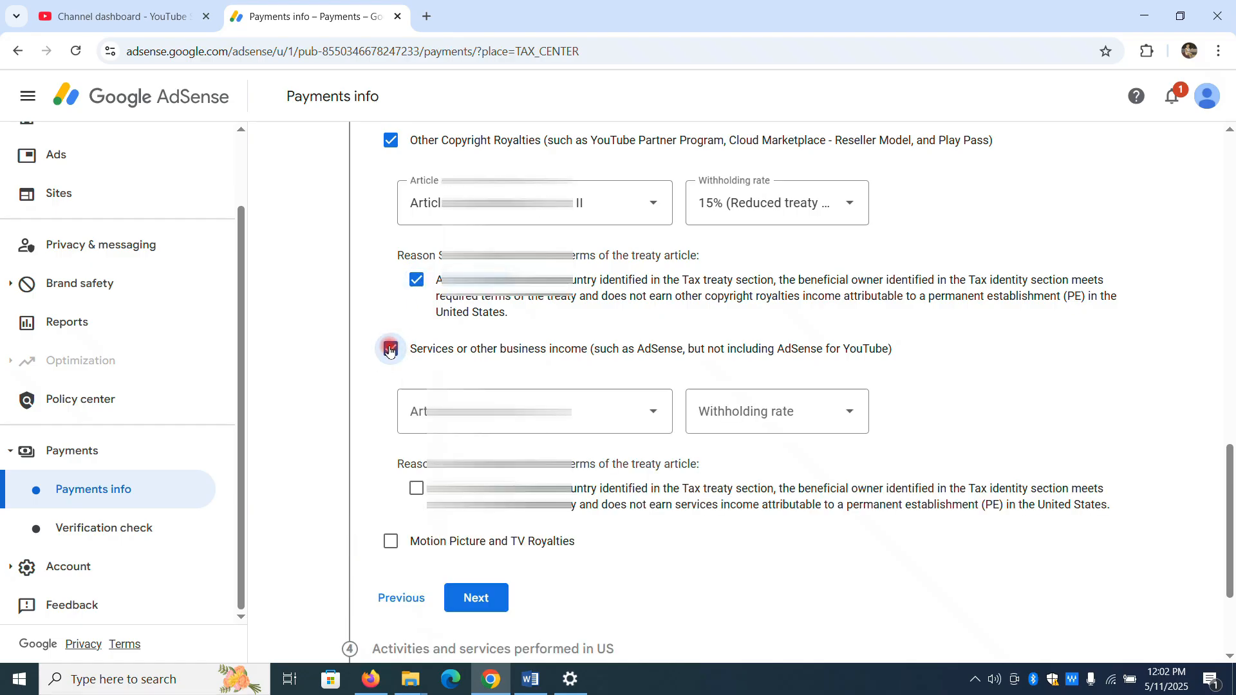
pyautogui.scroll(-1, 669, 406)
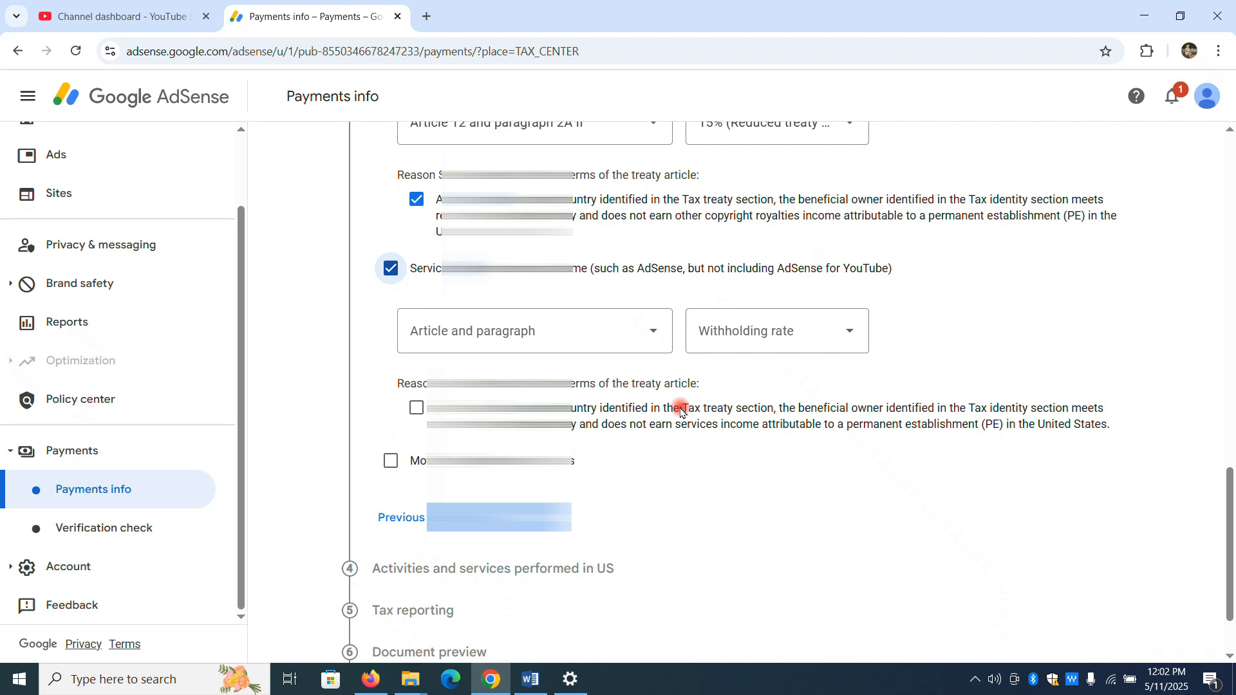
pyautogui.click(652, 338)
pyautogui.click(433, 370)
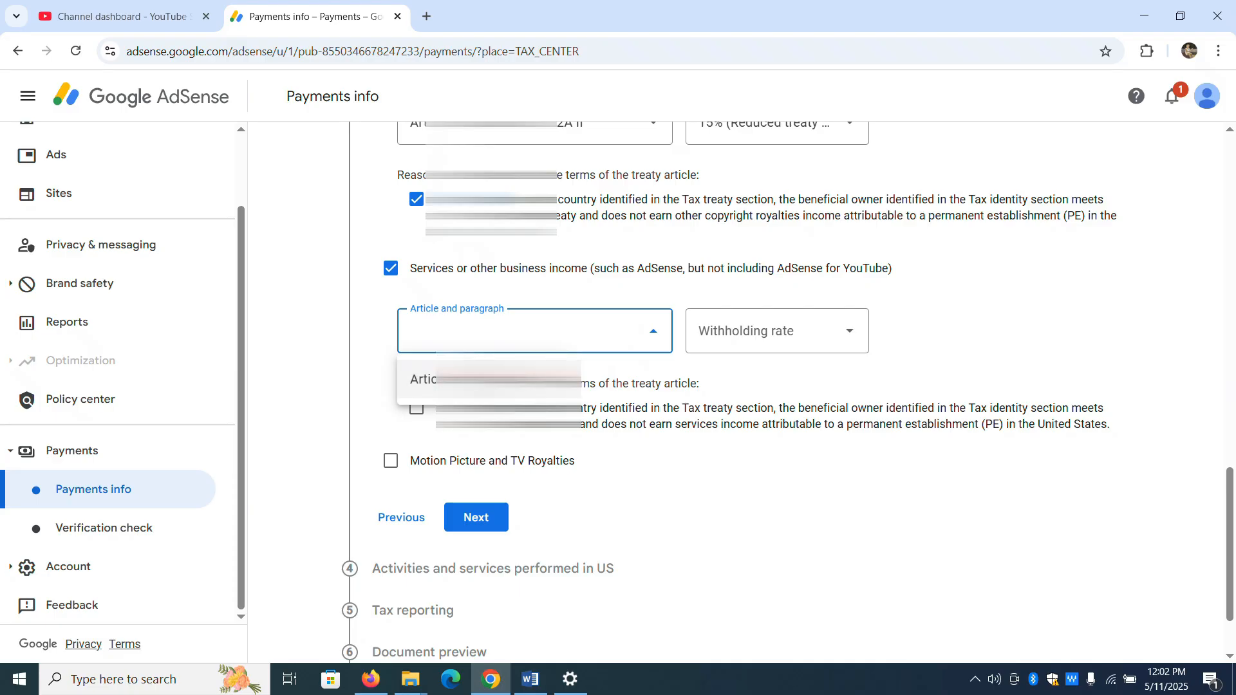
pyautogui.click(503, 379)
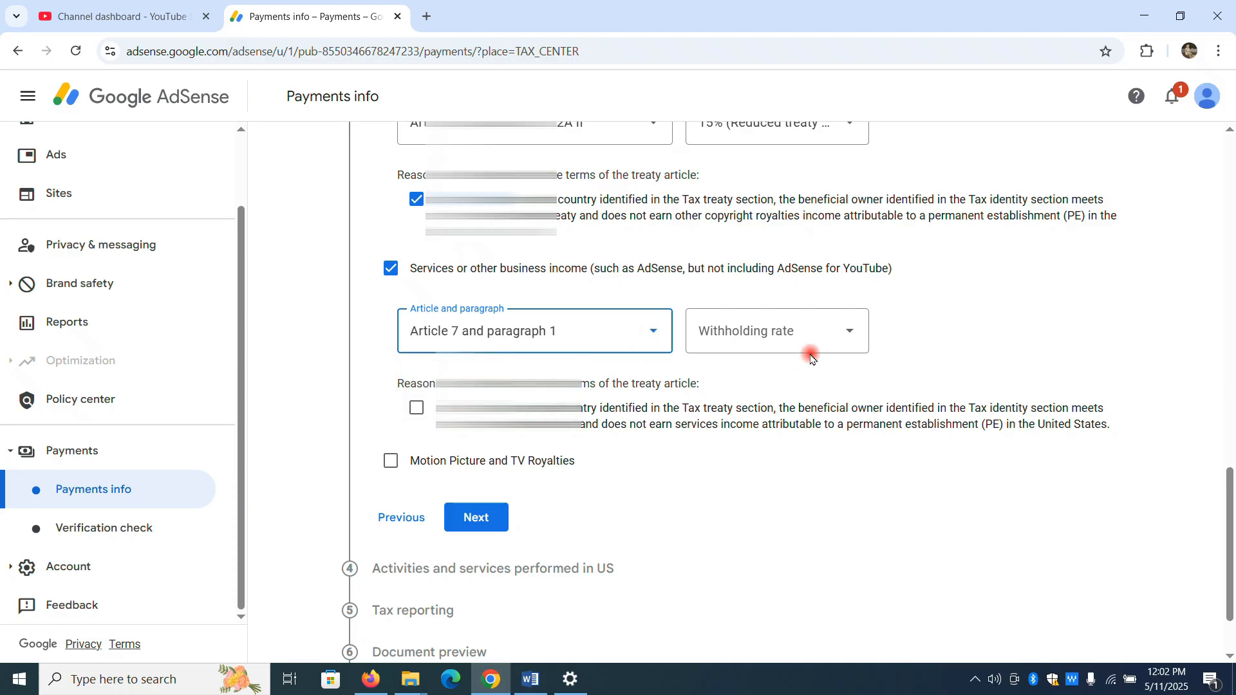
pyautogui.click(799, 332)
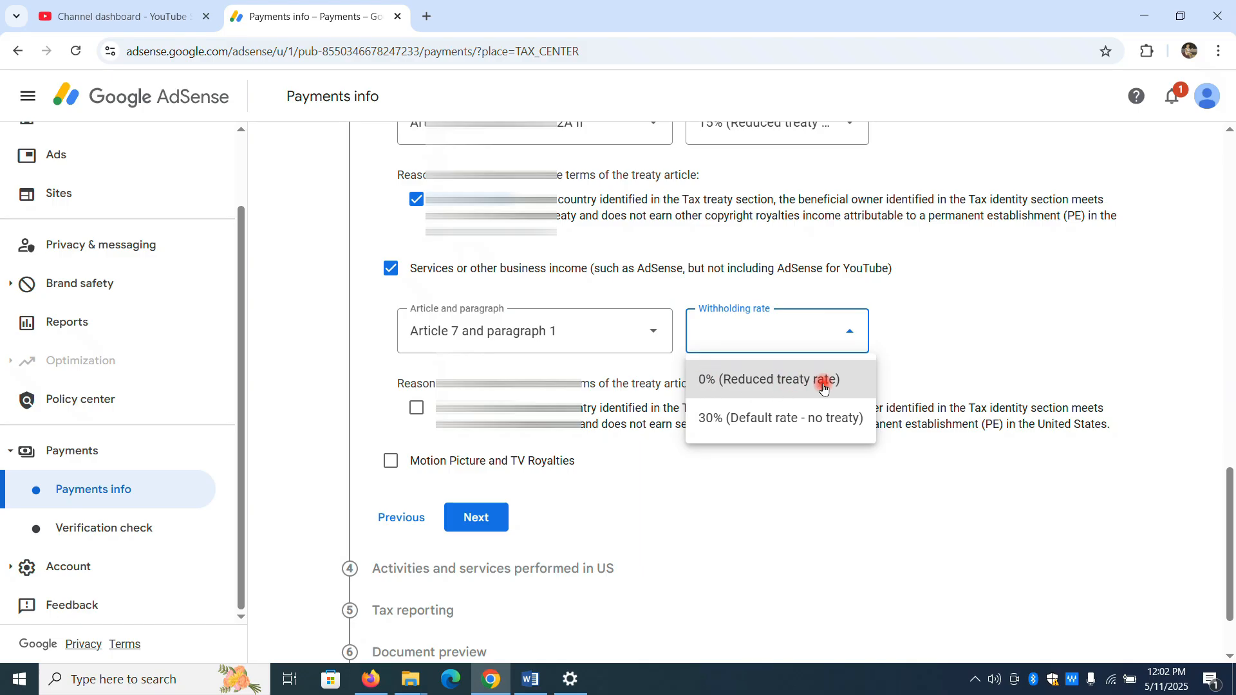
pyautogui.click(751, 380)
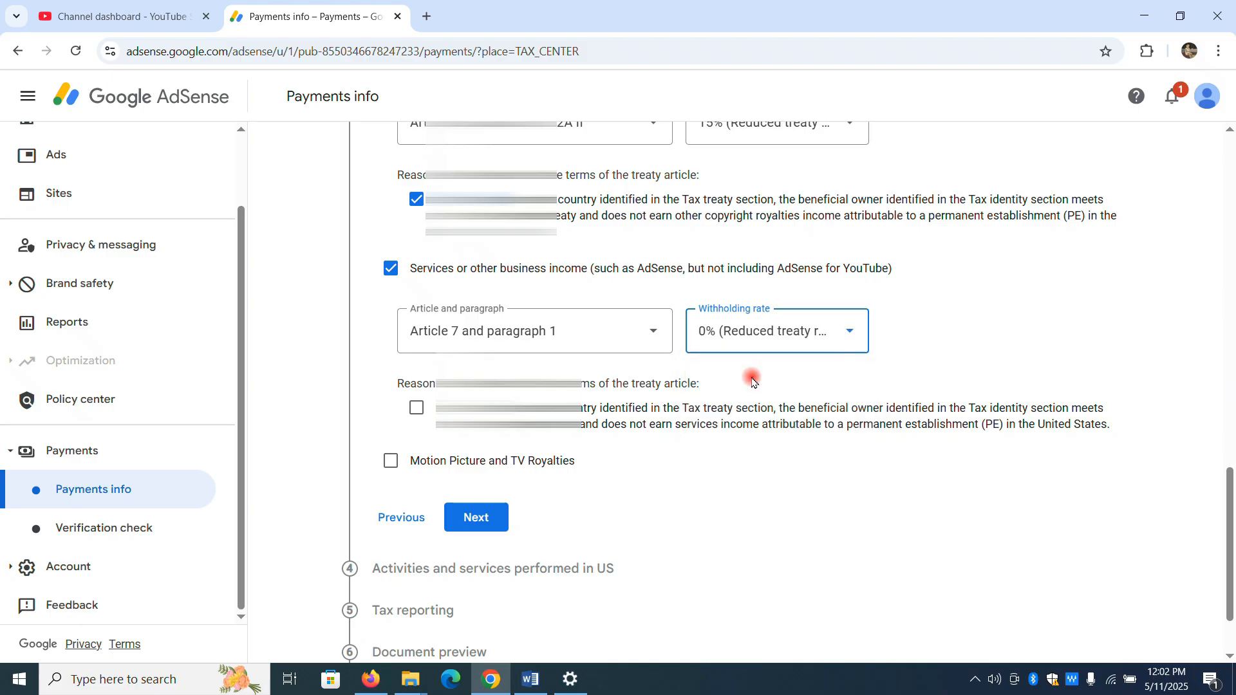
pyautogui.click(714, 334)
pyautogui.click(743, 366)
pyautogui.click(417, 408)
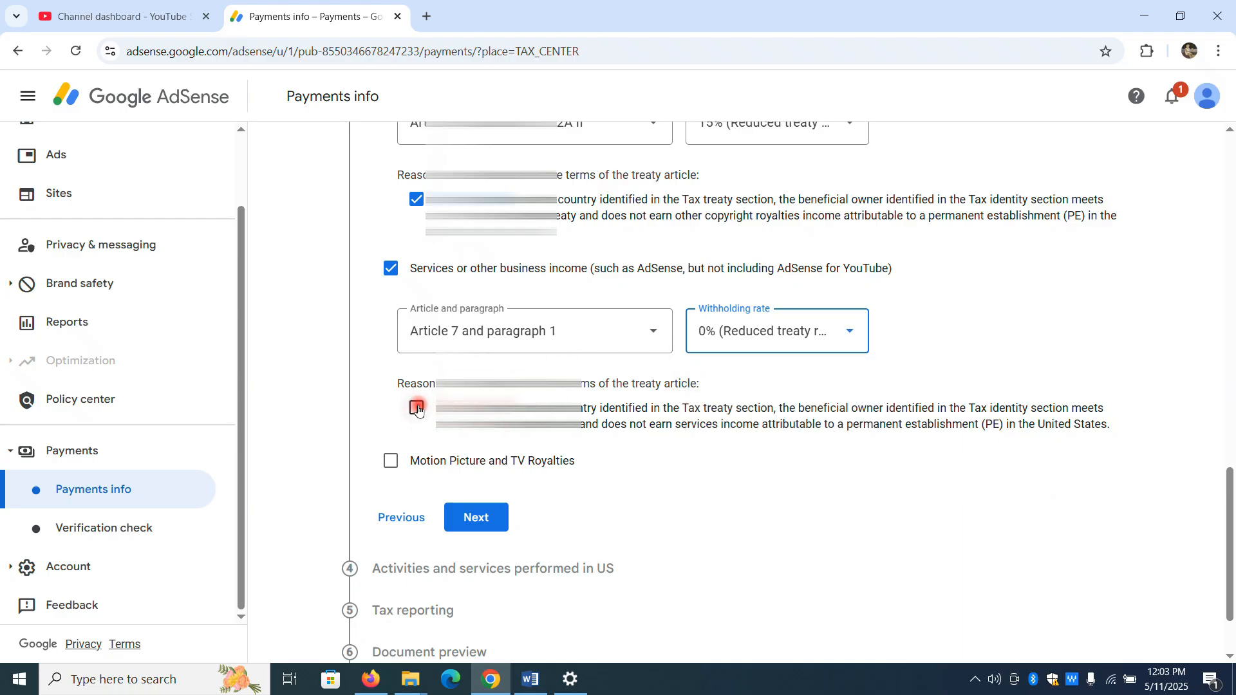
# Claim Motion Picture and TV Royalties under Article 12 and paragraph 2A II at 15%, confirm the treaty-terms statement, and continue to the next section.
pyautogui.click(392, 462)
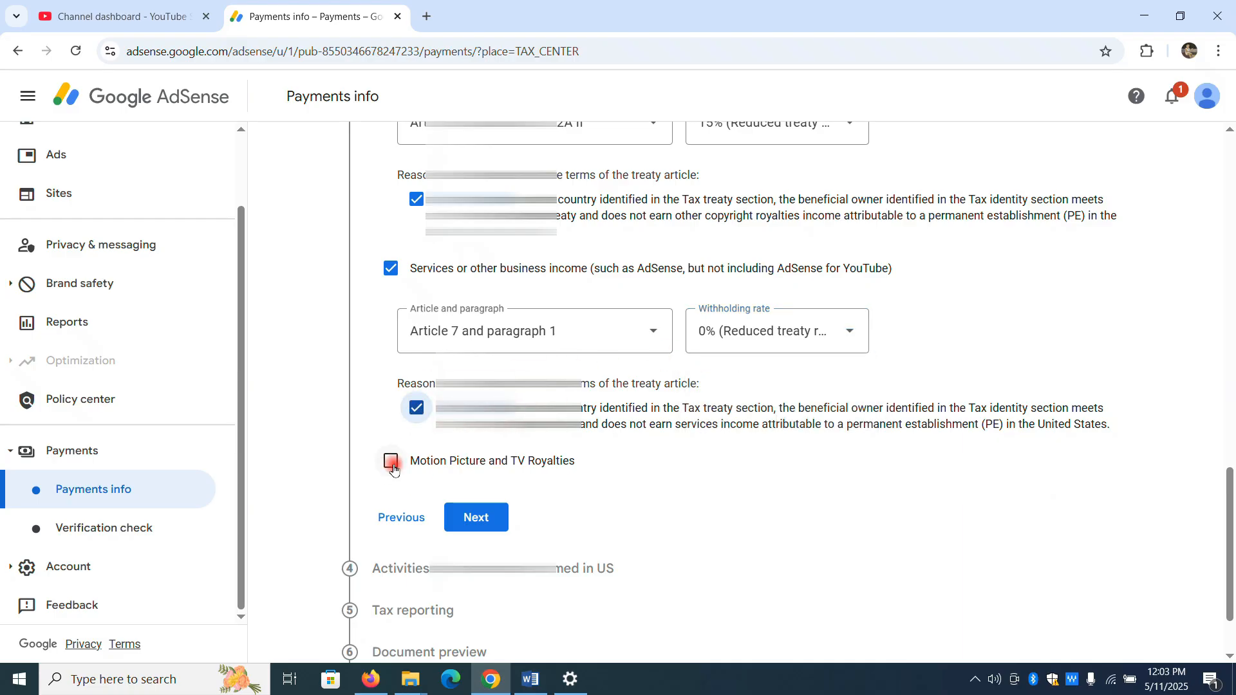
pyautogui.click(391, 461)
pyautogui.scroll(-3, 662, 500)
pyautogui.click(644, 370)
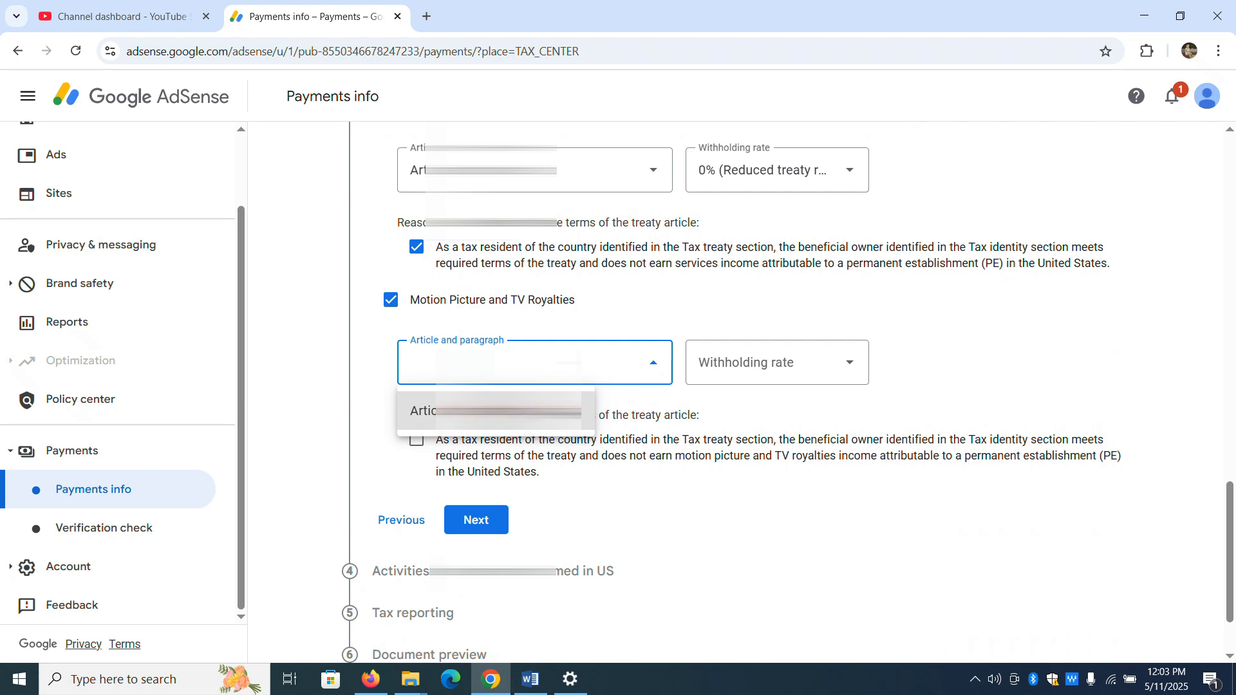
pyautogui.click(589, 415)
pyautogui.click(774, 364)
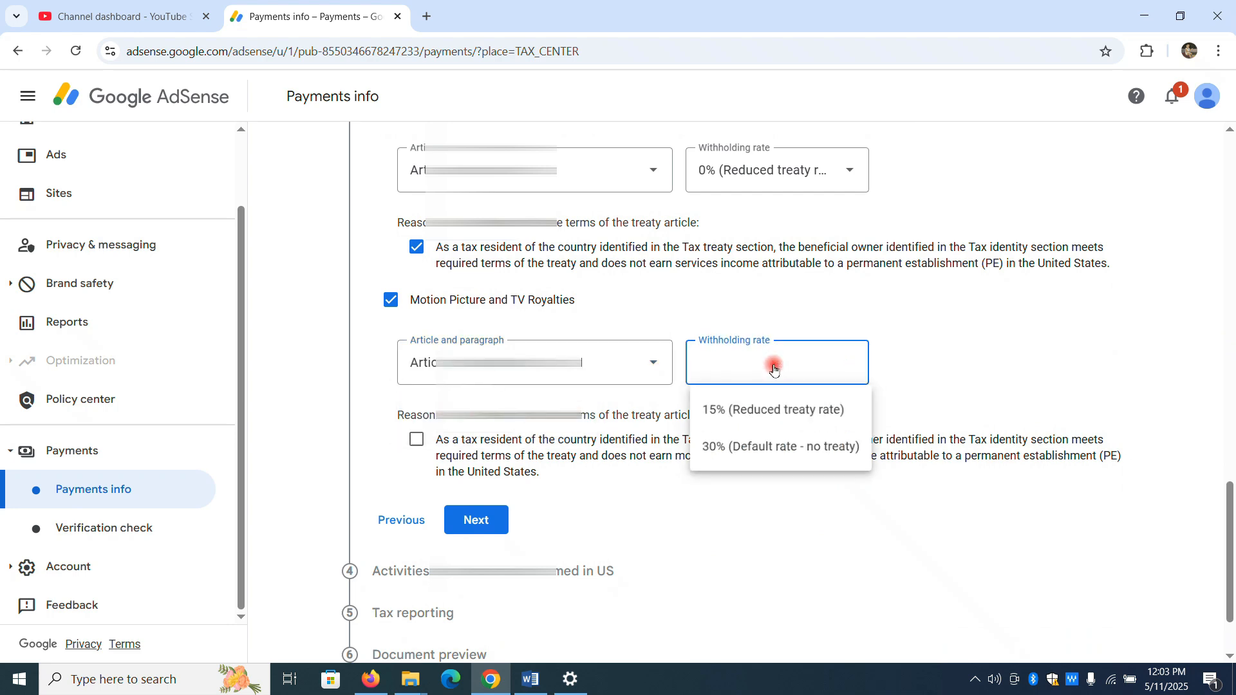
pyautogui.click(776, 412)
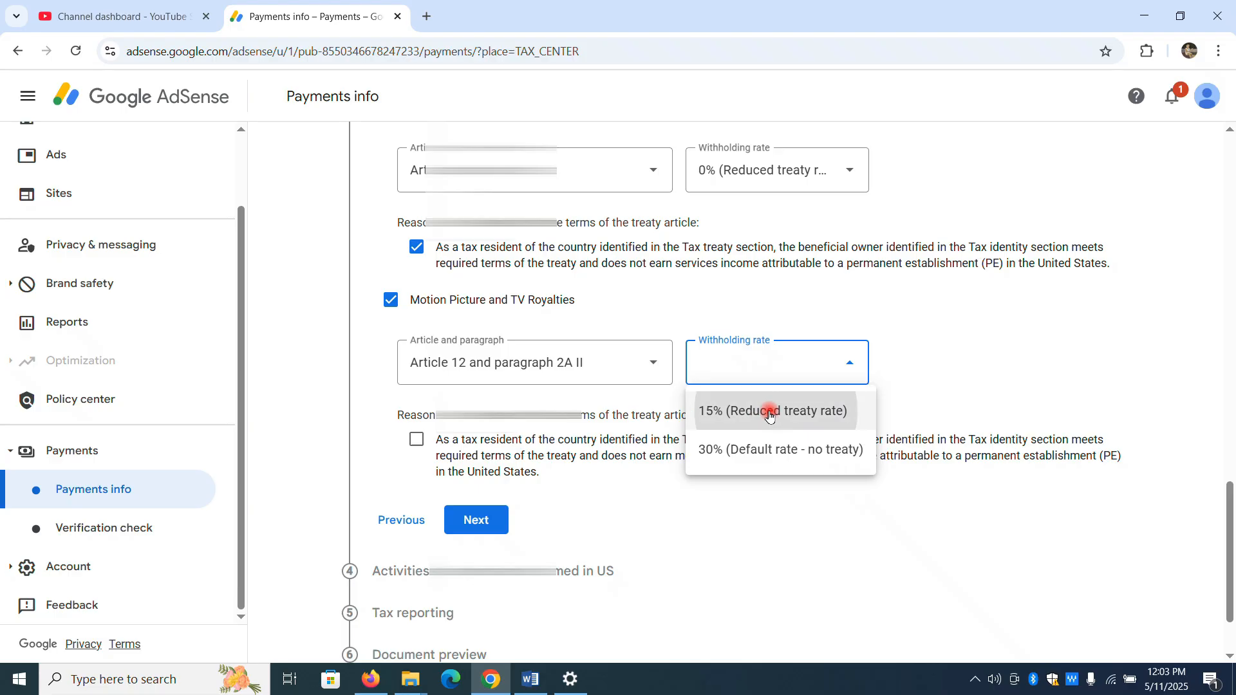
pyautogui.click(415, 442)
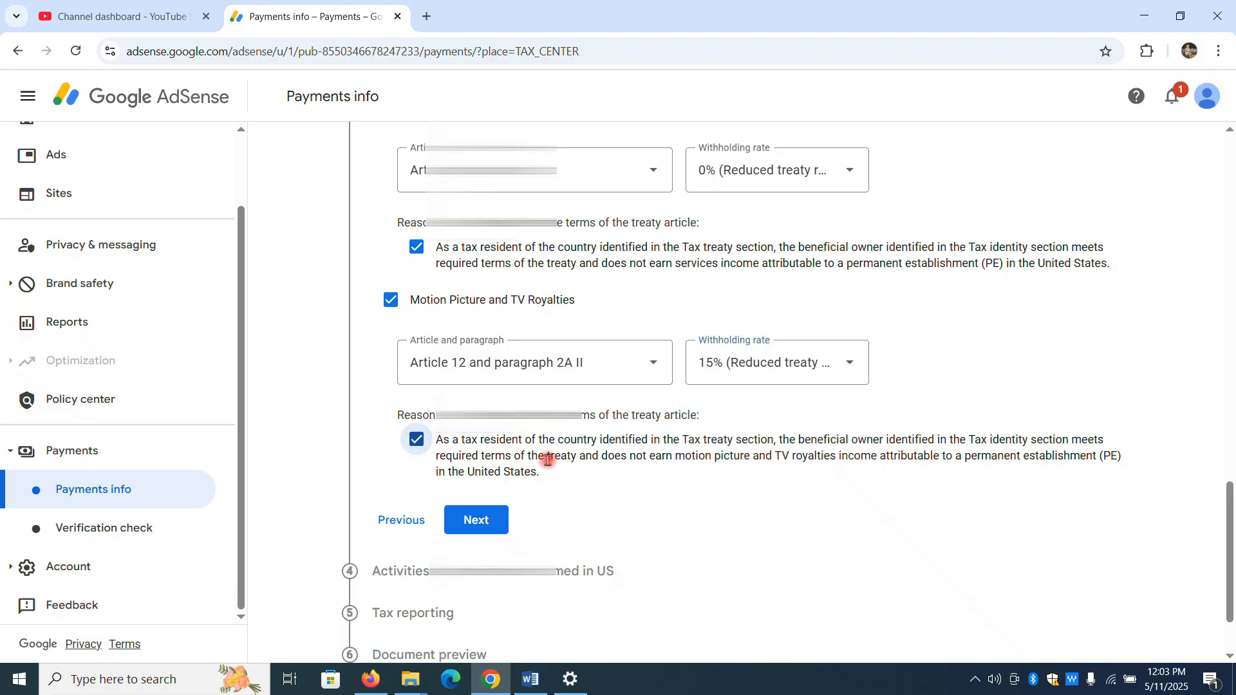
pyautogui.click(476, 520)
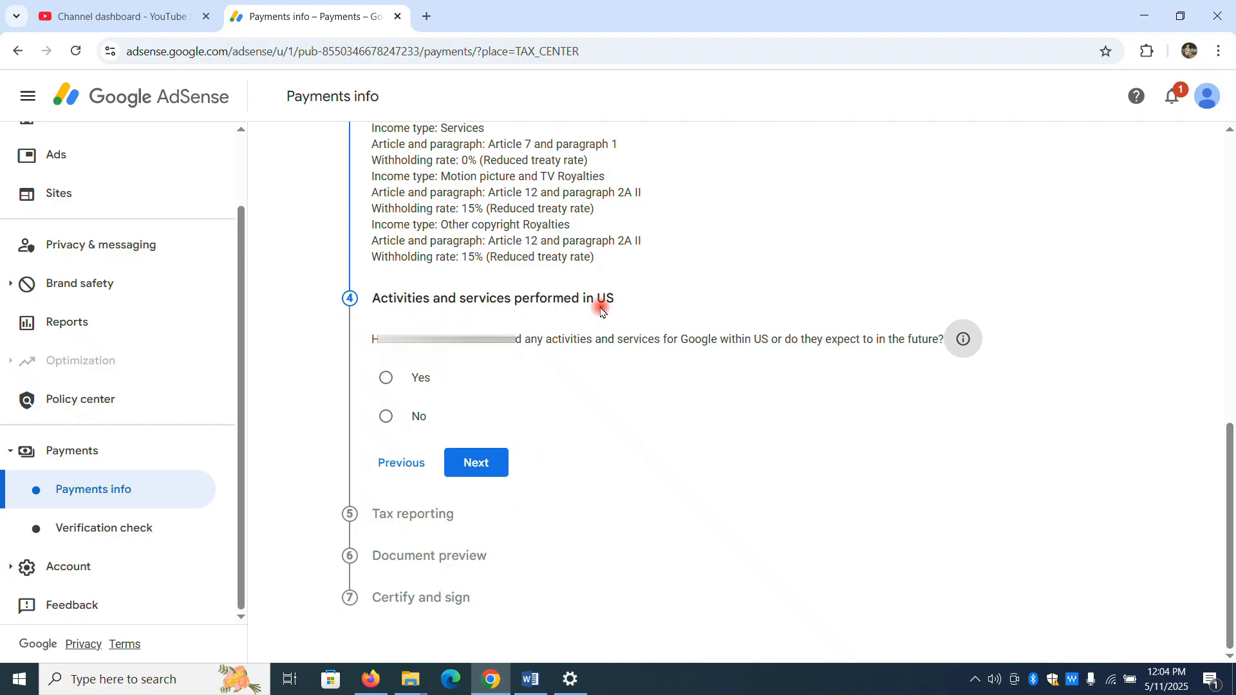
# Answer No to activities performed in the US, certify that services are performed solely outside the US, and continue to Tax reporting.
pyautogui.click(386, 417)
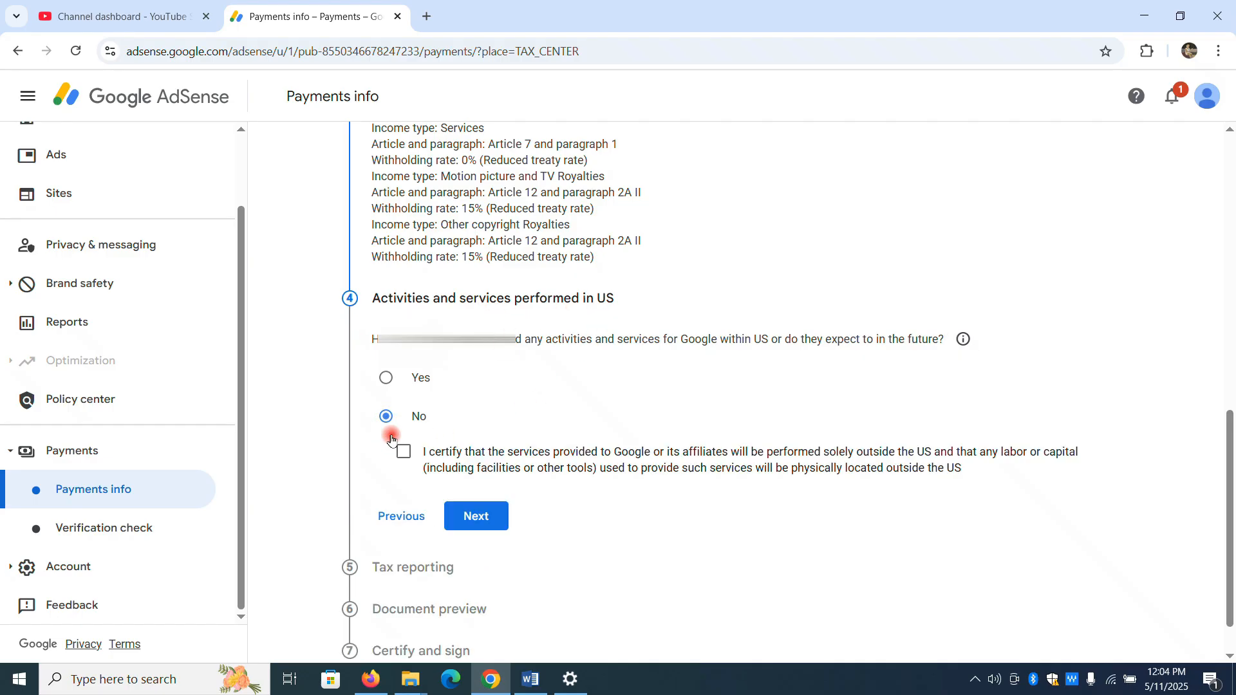
pyautogui.click(404, 452)
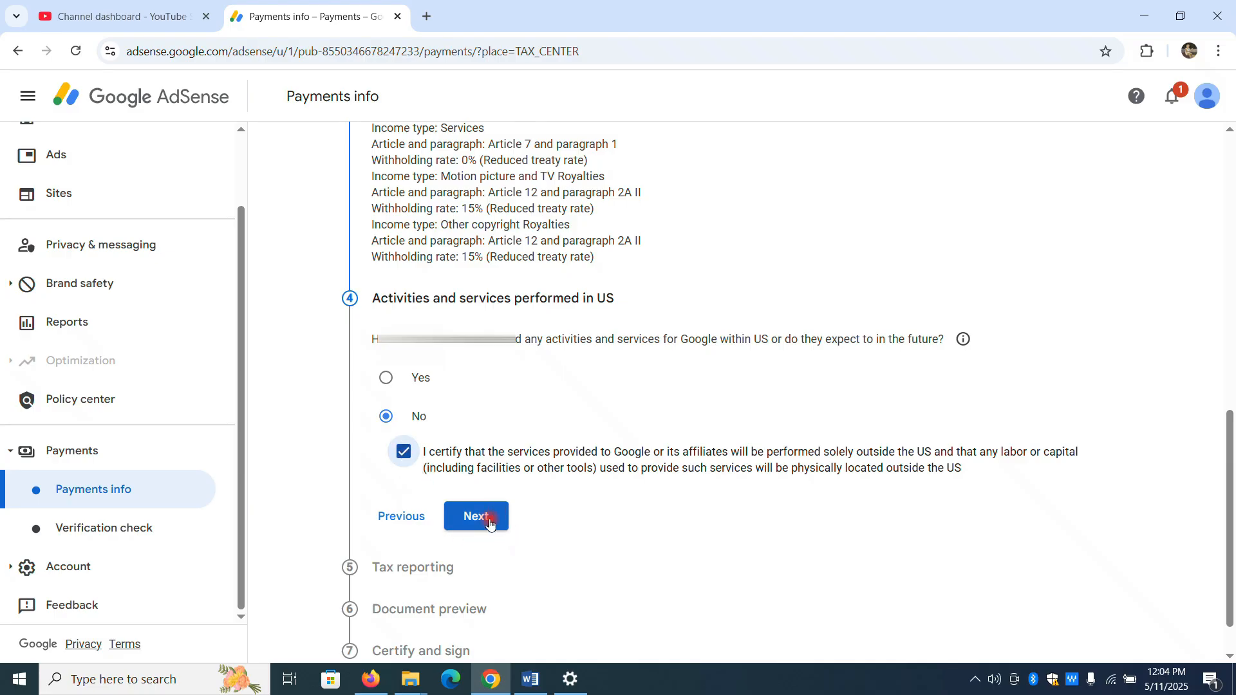
pyautogui.click(490, 523)
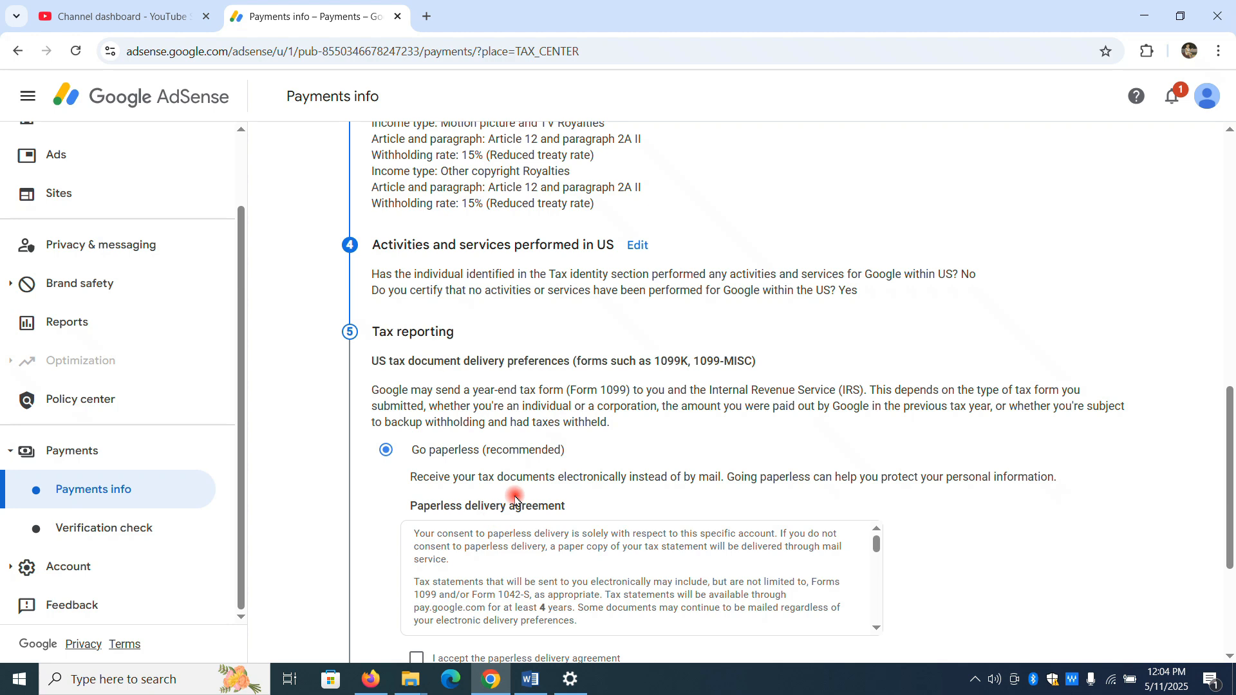
# Accept the paperless delivery agreement for US tax documents, keeping the Go paperless option.
pyautogui.scroll(-1, 515, 496)
pyautogui.scroll(-2, 543, 514)
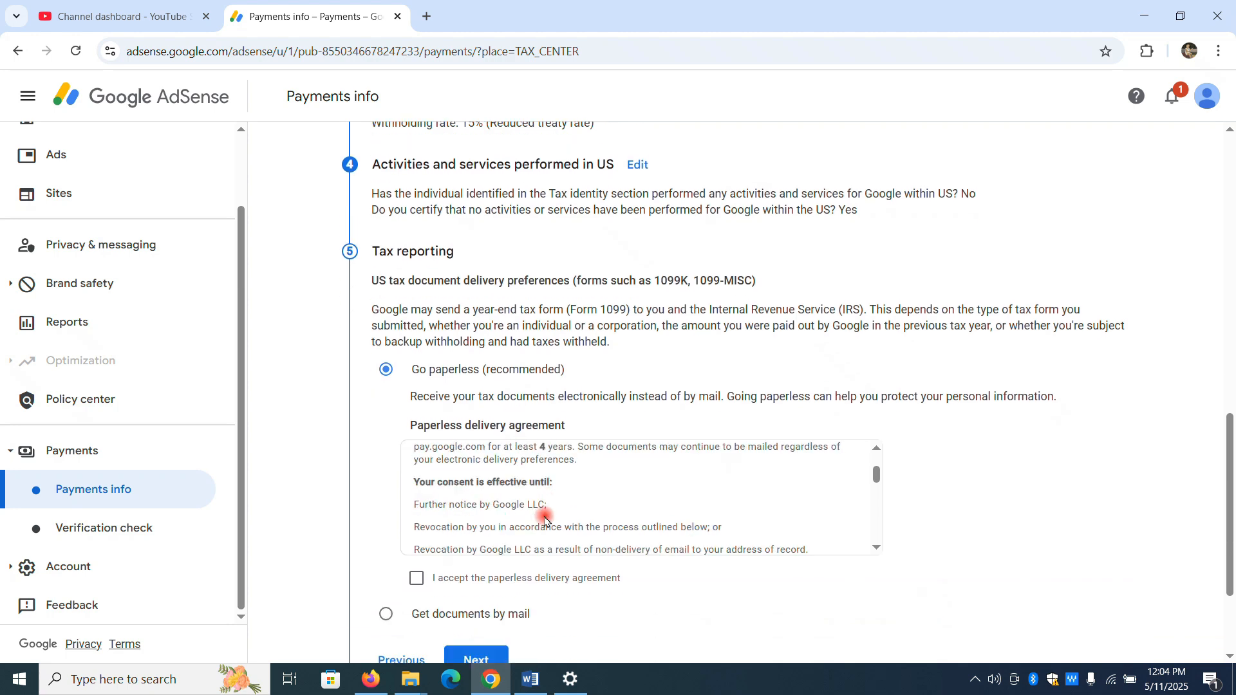
pyautogui.scroll(-3, 474, 508)
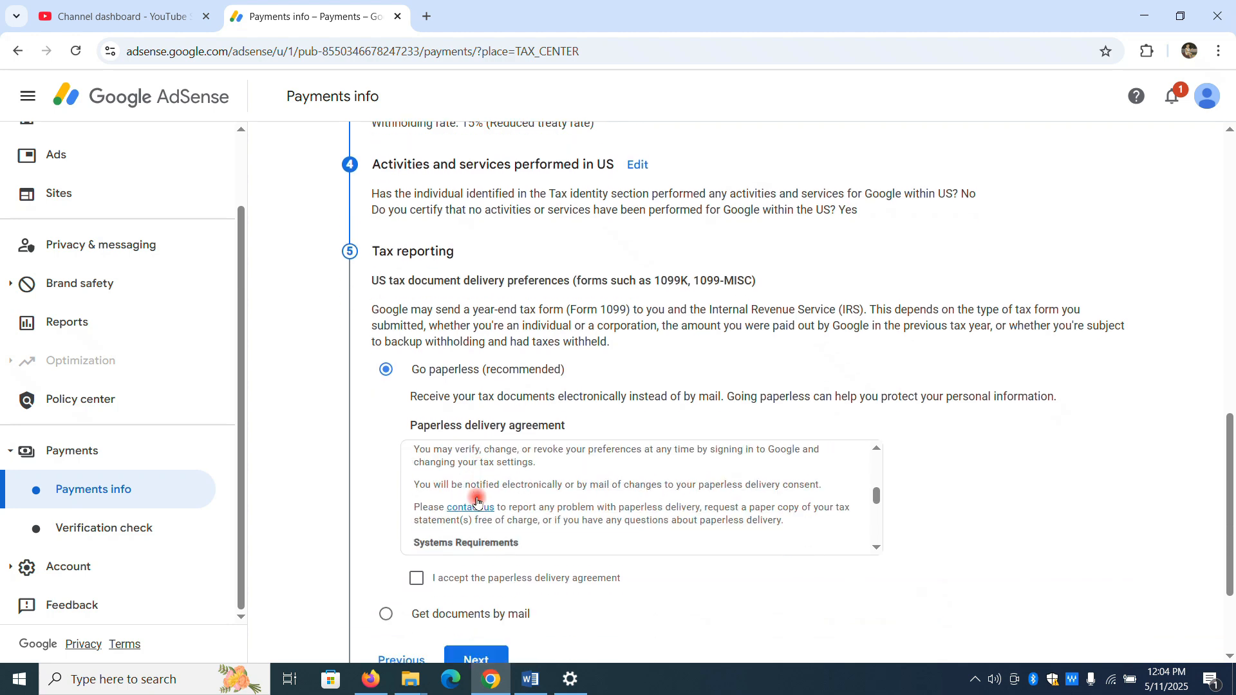
pyautogui.click(416, 579)
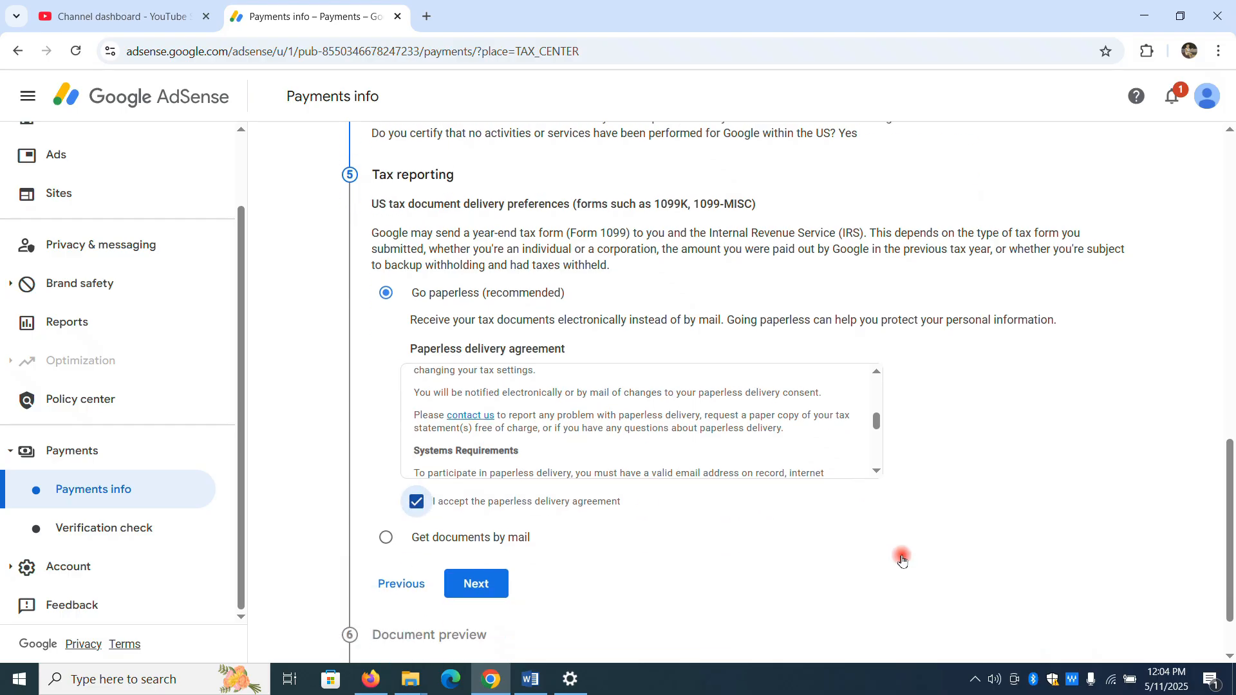
# Continue to Document preview and confirm that the generated W-8BEN tax documents have been reviewed and are true, correct, and complete.
pyautogui.scroll(-2, 895, 554)
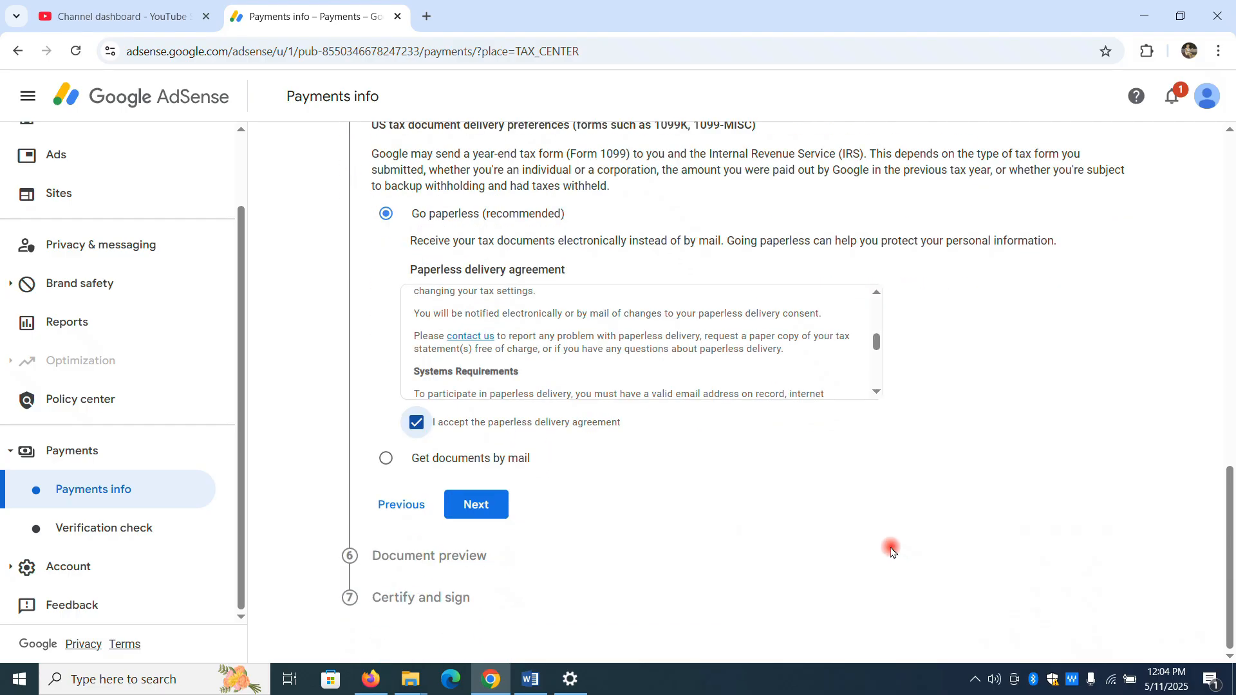
pyautogui.click(486, 503)
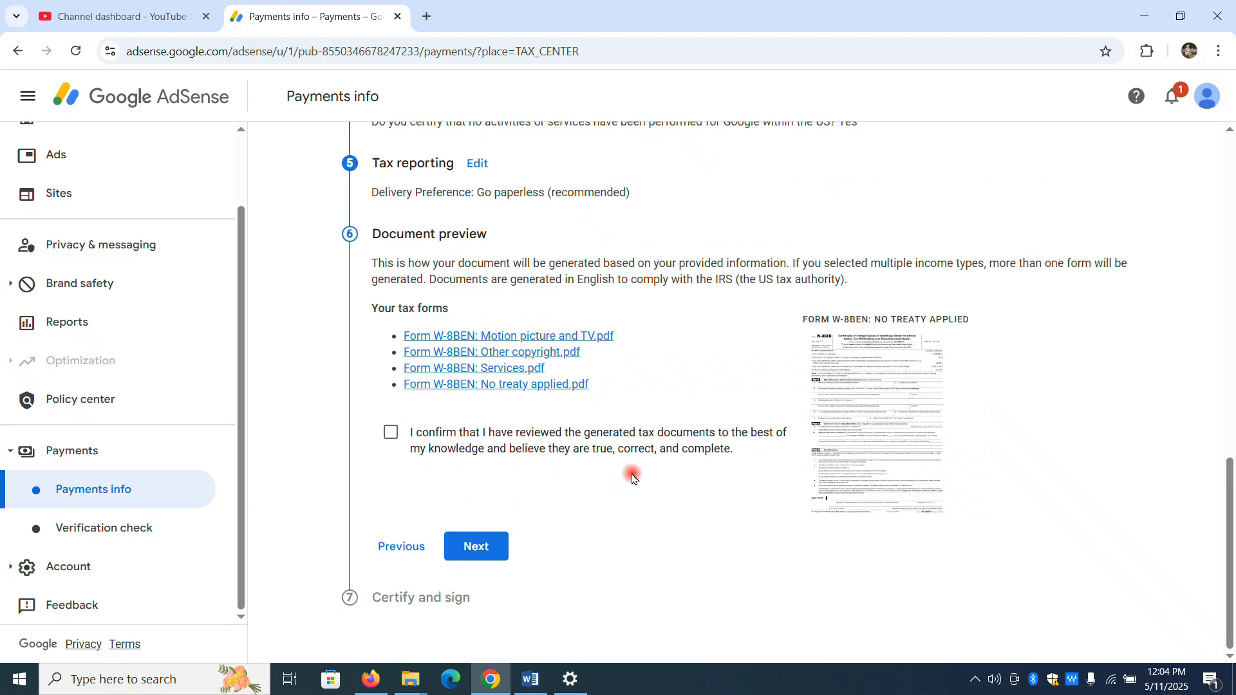
pyautogui.click(393, 434)
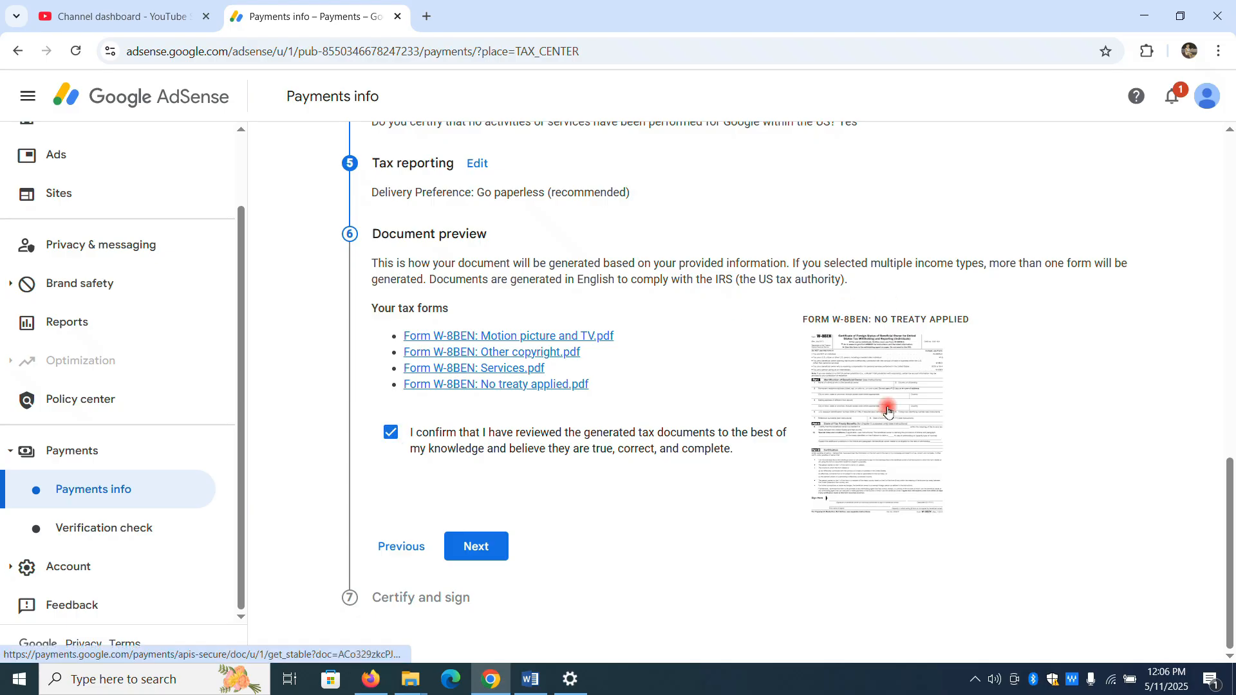
pyautogui.scroll(3, 575, 389)
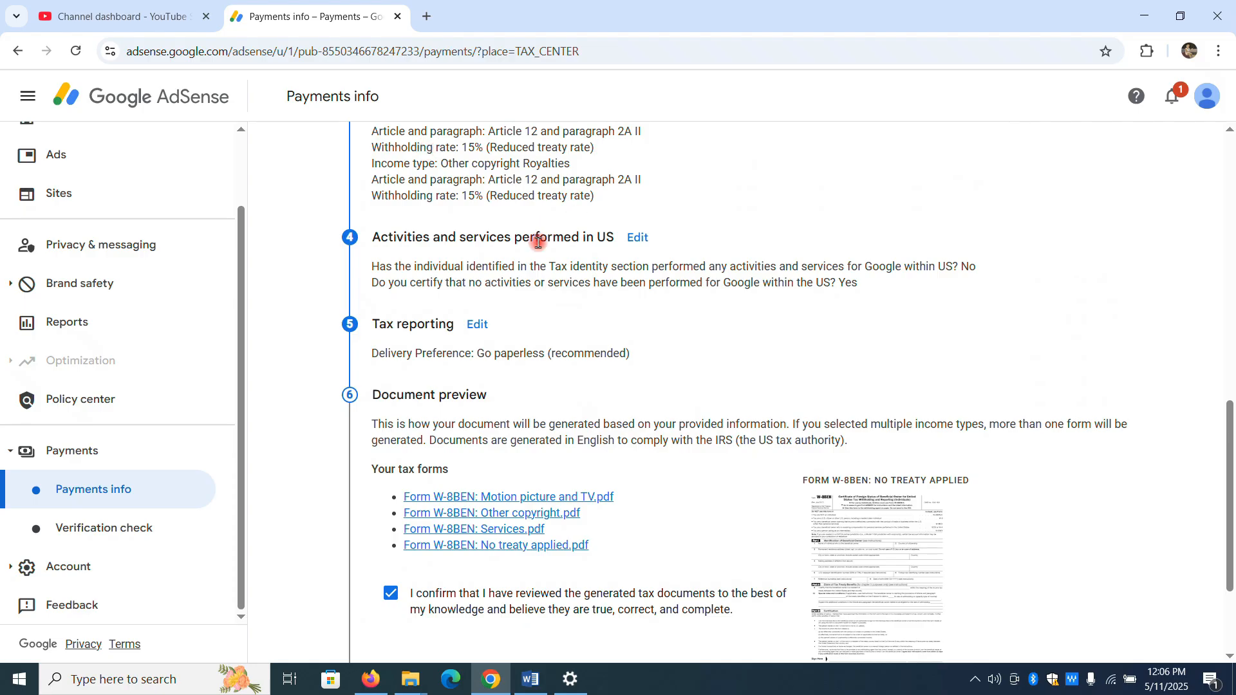
pyautogui.scroll(-3, 781, 403)
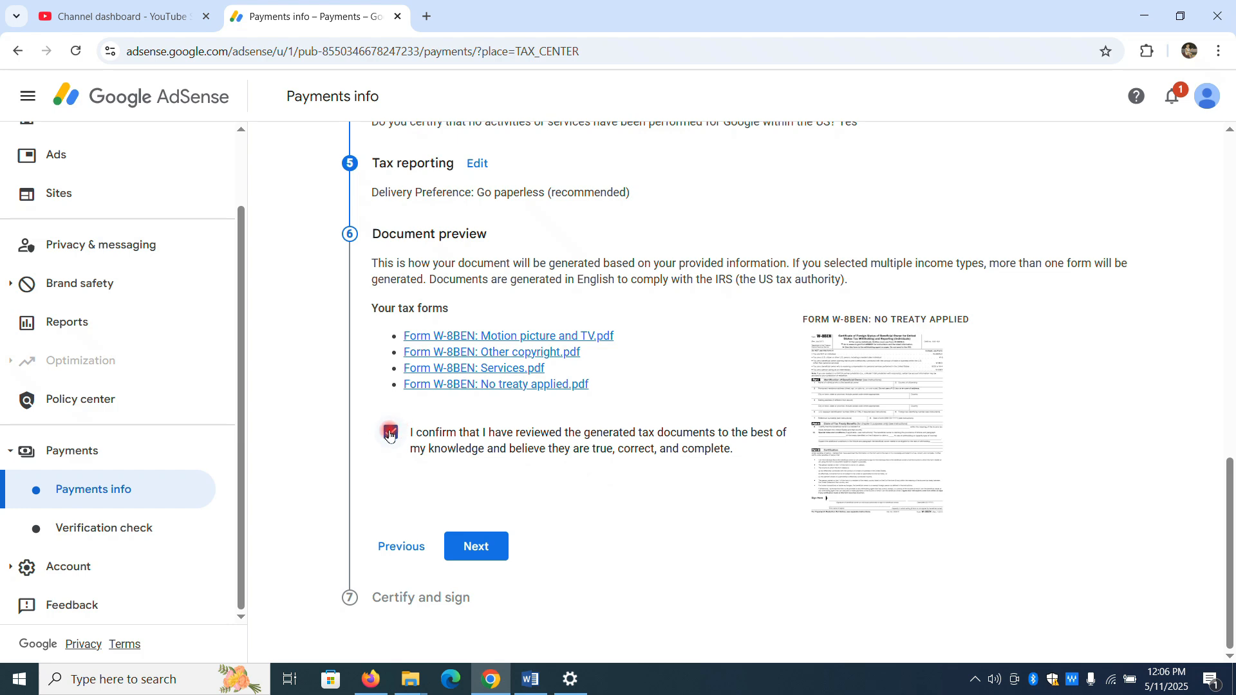
# Continue to Certify and sign and accept the tax form certification under penalties of perjury.
pyautogui.click(478, 549)
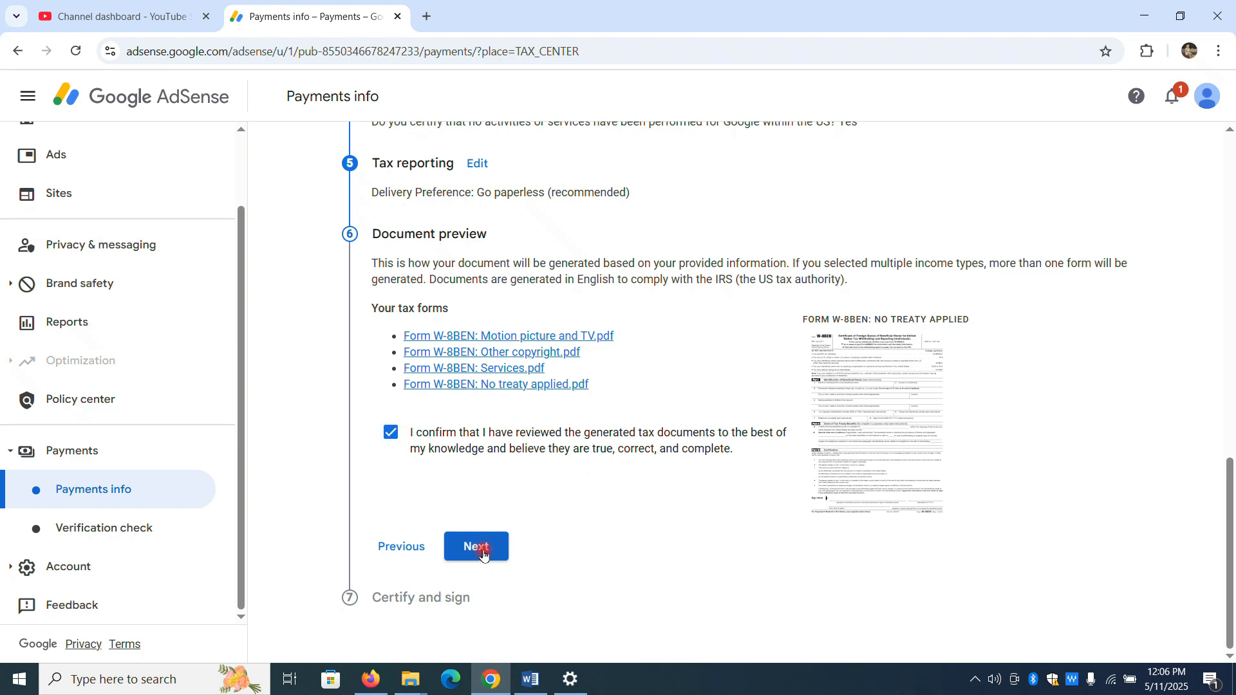
pyautogui.scroll(-3, 528, 441)
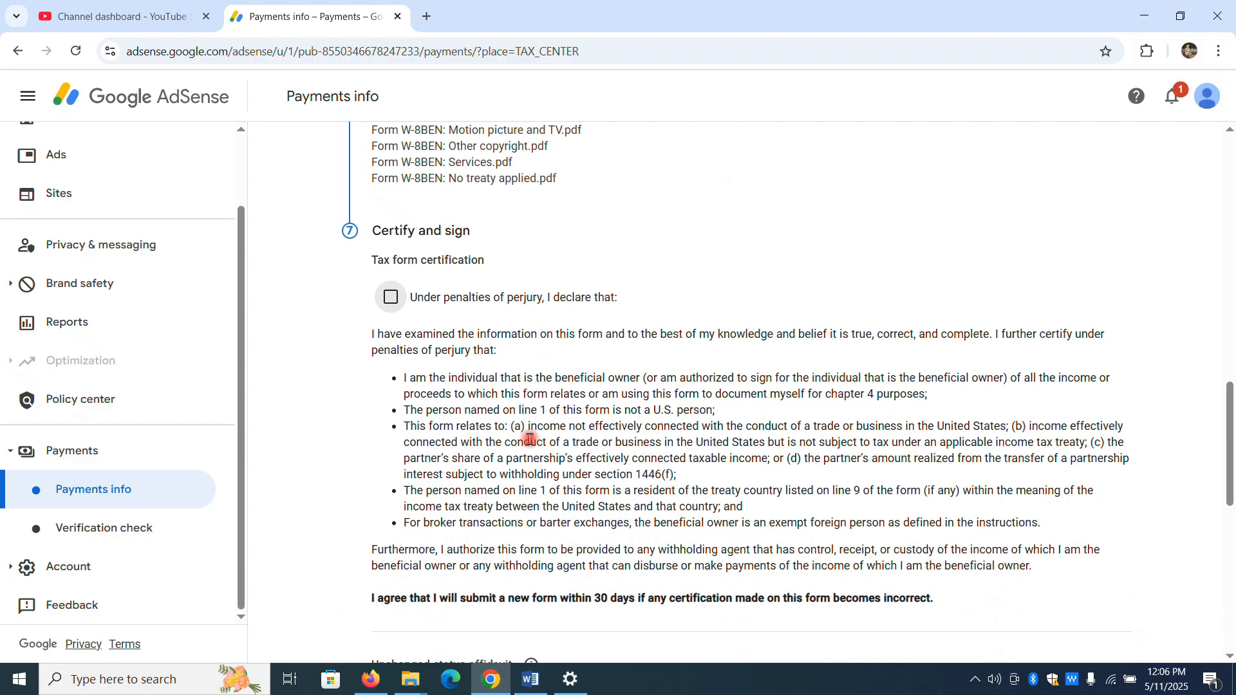
pyautogui.click(383, 303)
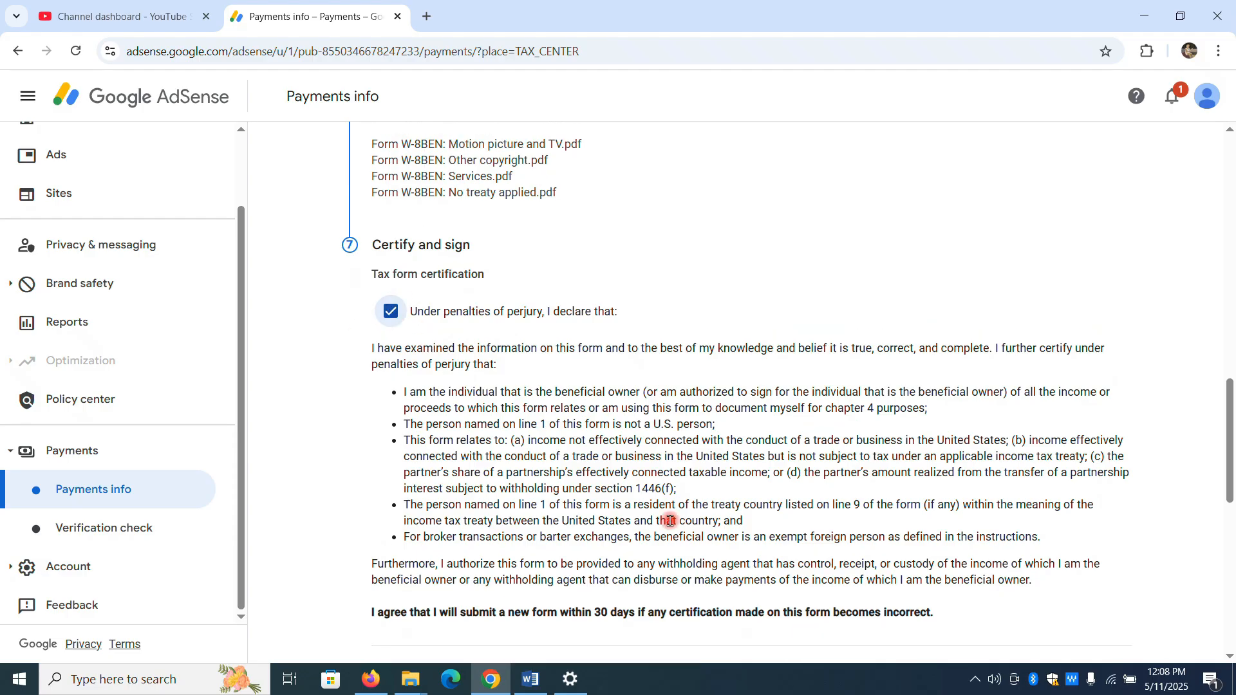
# Answer Yes to being the beneficial owner named in the Tax identity section, leaving the optional unchanged status affidavit unchecked, and submit the tax form.
pyautogui.scroll(-7, 670, 520)
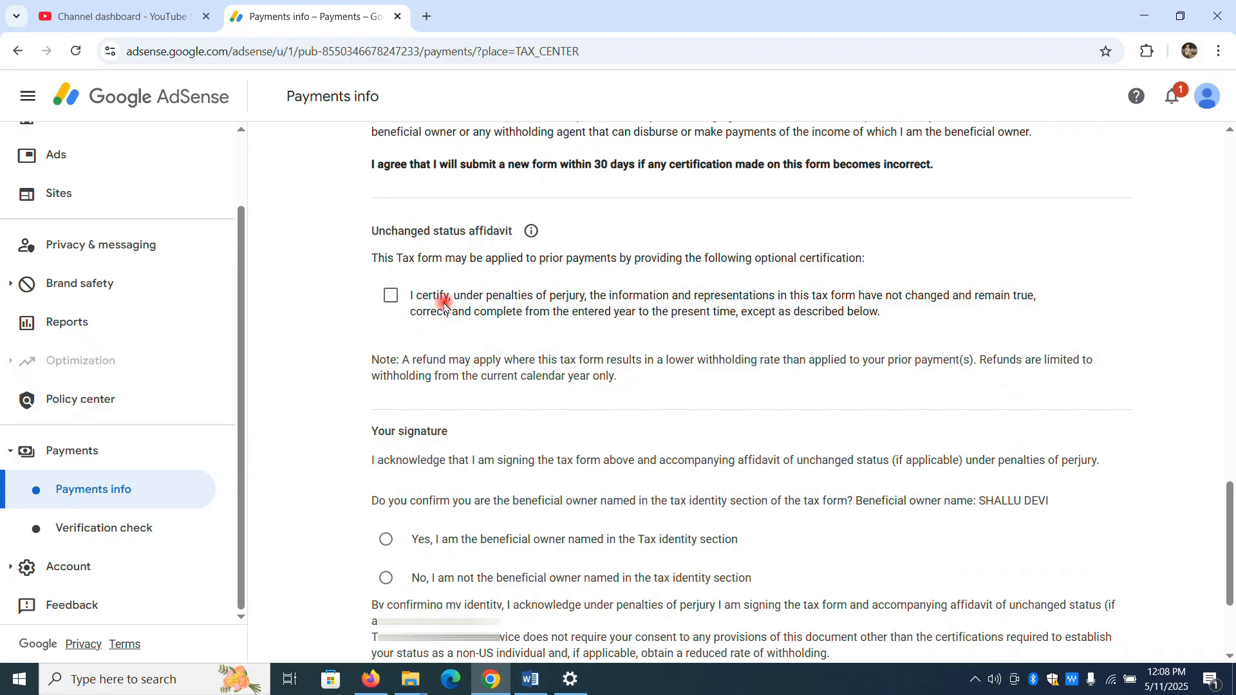
pyautogui.scroll(-1, 516, 538)
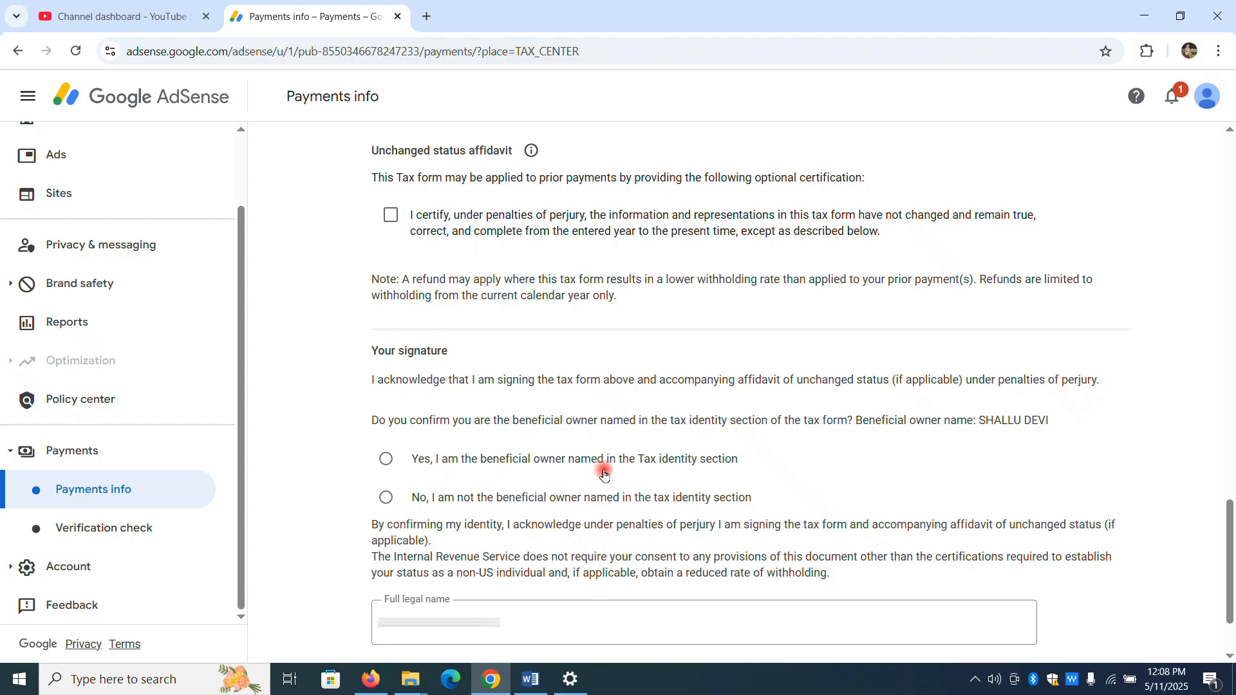
pyautogui.scroll(-1, 387, 443)
pyautogui.click(385, 352)
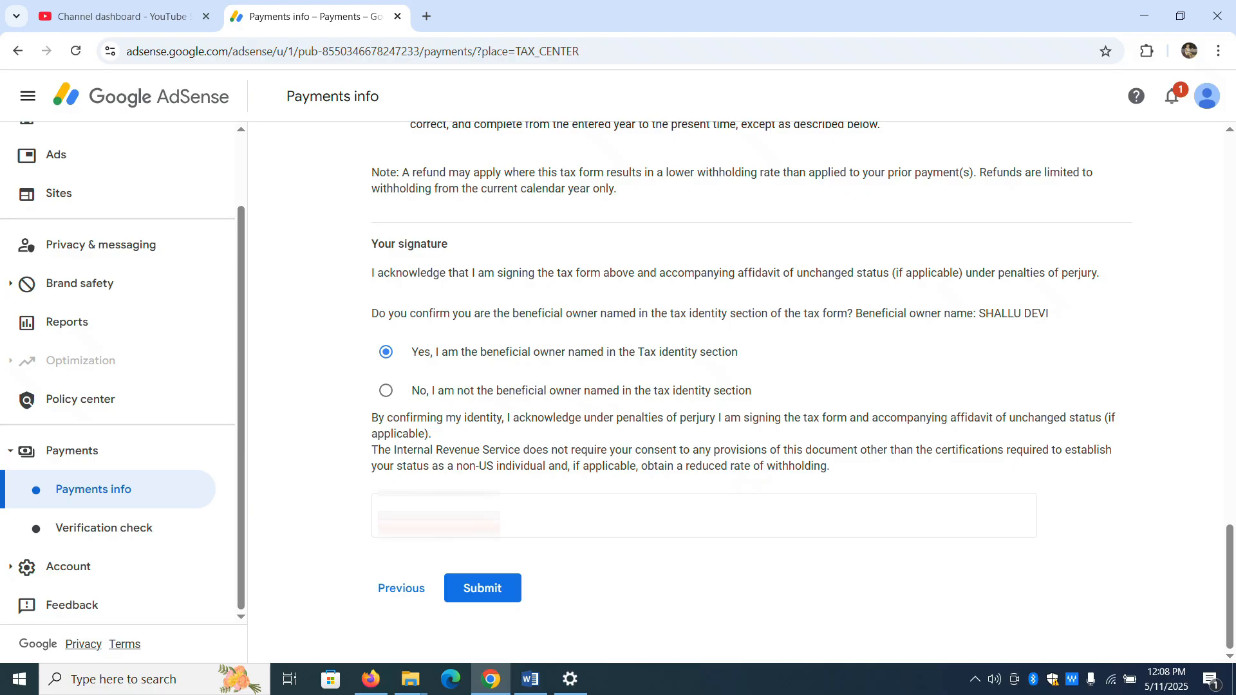
pyautogui.click(478, 600)
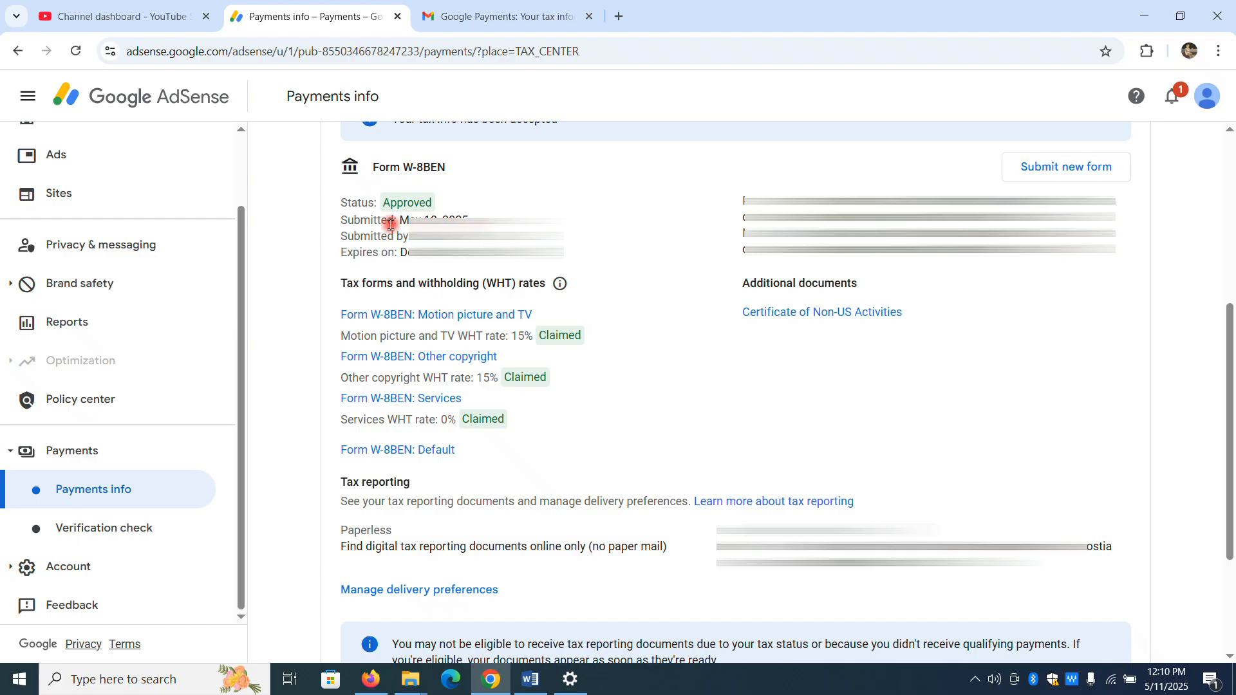
# Check the status of the submitted Form W-8BEN and switch to Gmail to view the Google Payments email about the tax information.
pyautogui.moveTo(427, 201); pyautogui.dragTo(393, 202)
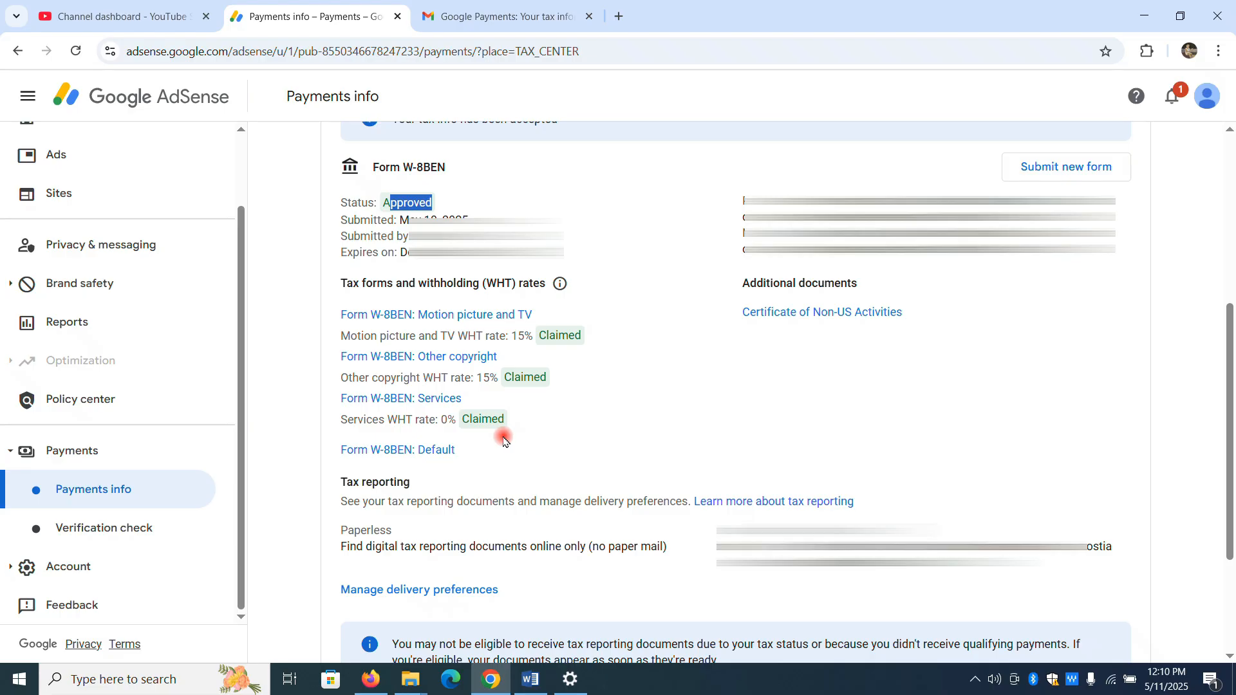
pyautogui.click(502, 5)
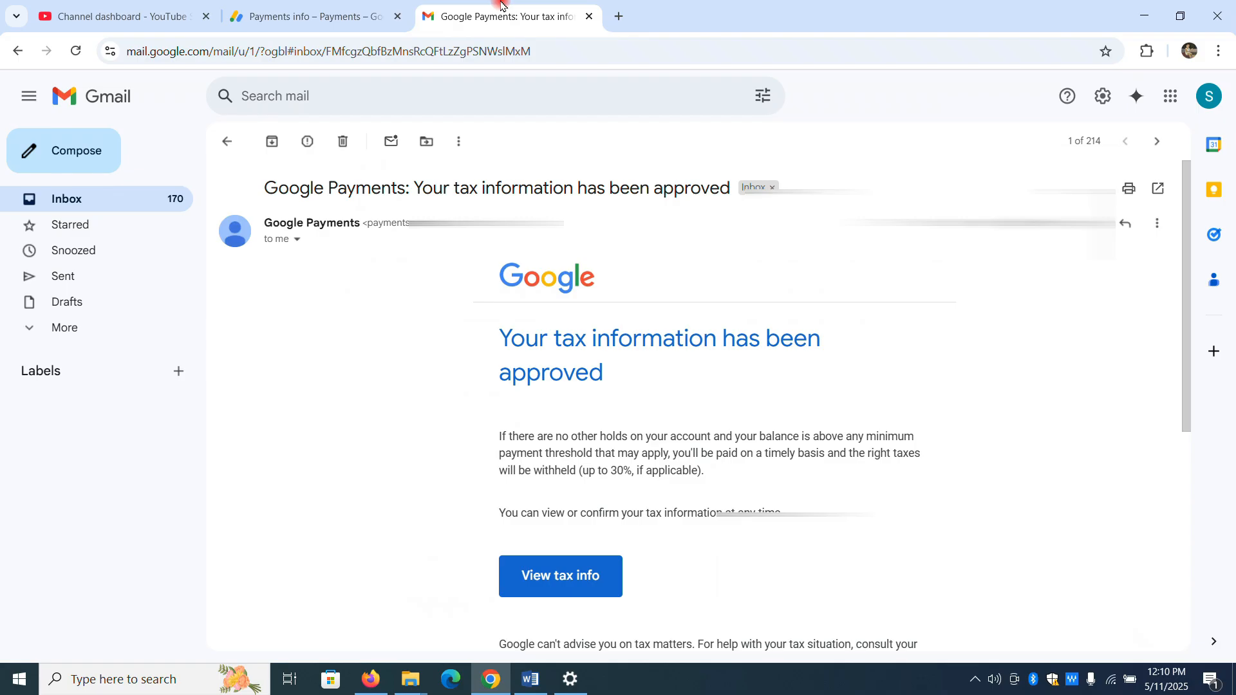